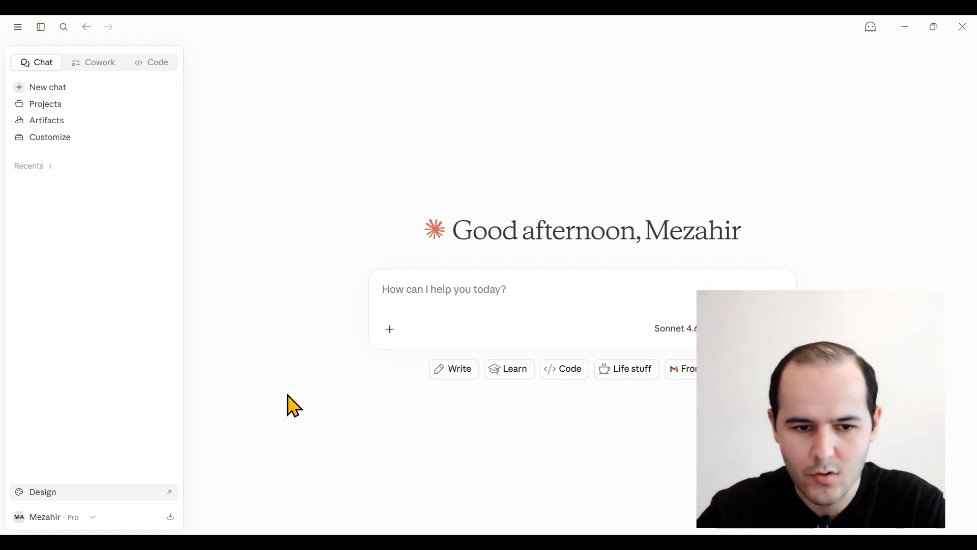
- Open Claude Design and look over the file, code and design sources that can be attached to a prompt
left_click(125, 492)
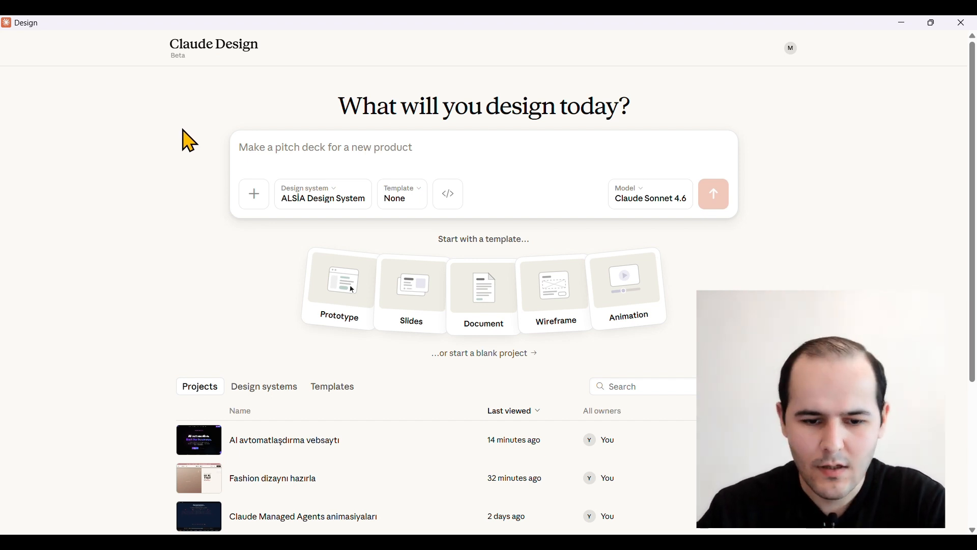
left_click(255, 197)
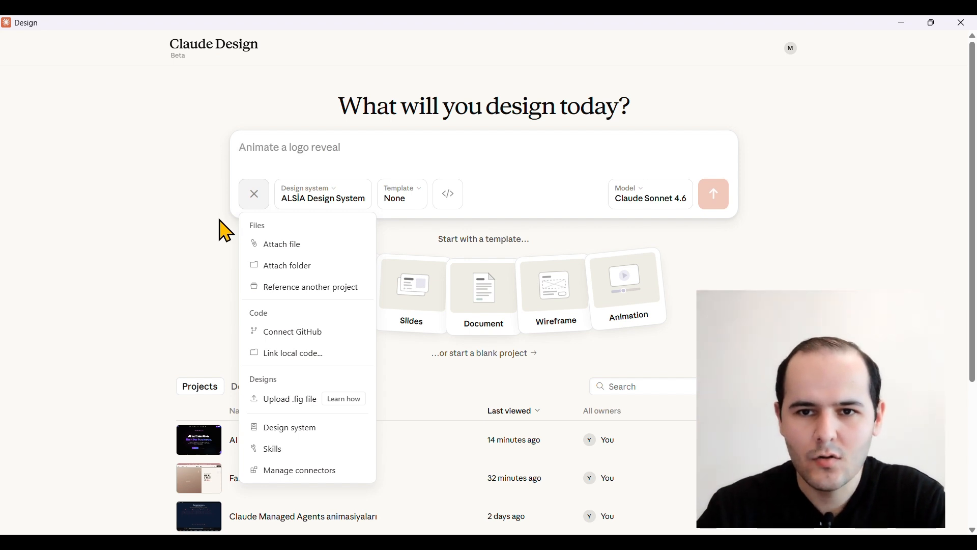
left_click(255, 198)
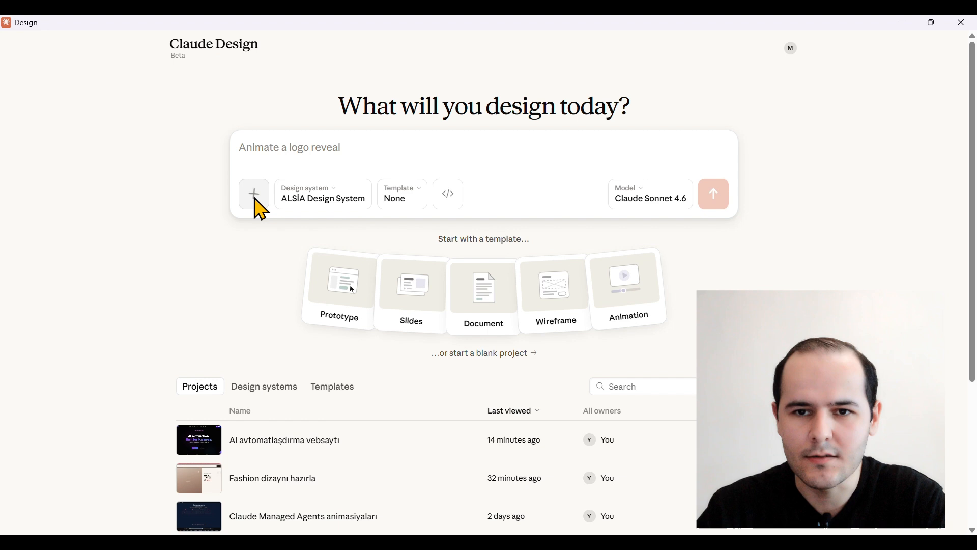
- Clear the ALSİA Design System from the new prompt and choose the Prototype template for it
left_click(305, 194)
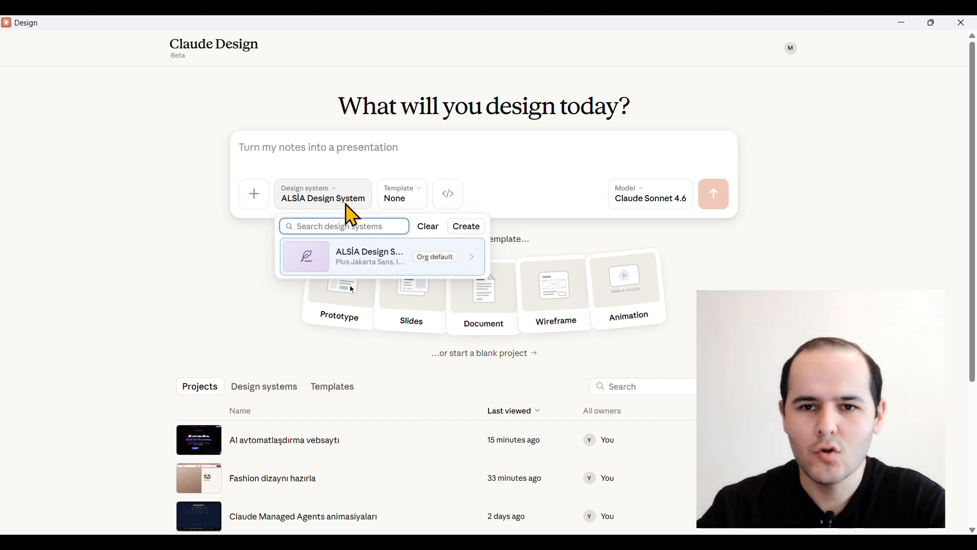
left_click(405, 255)
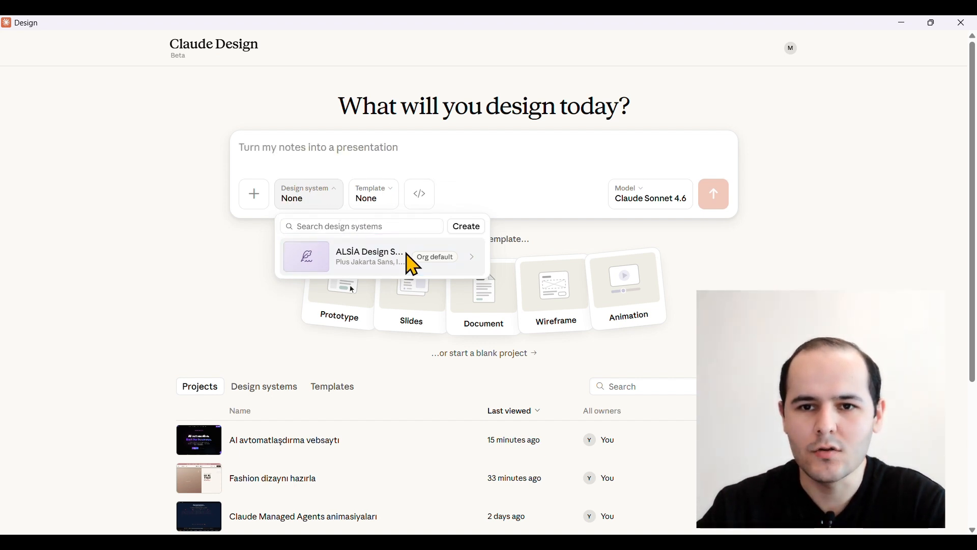
left_click(377, 197)
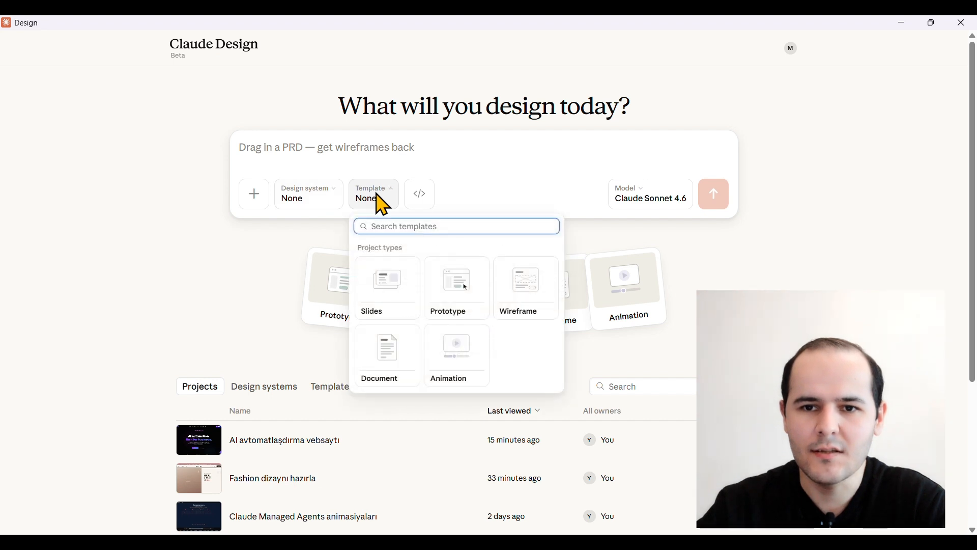
left_click(250, 228)
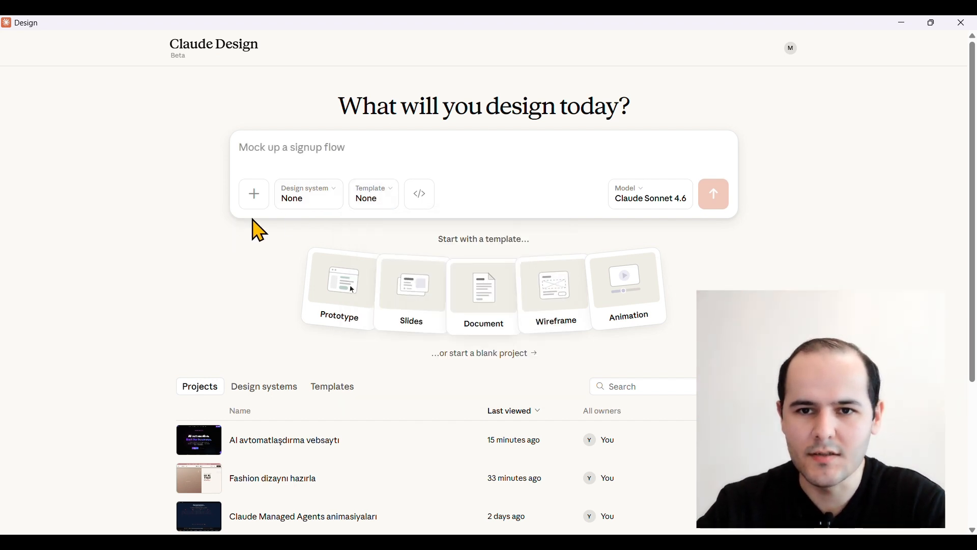
left_click(381, 198)
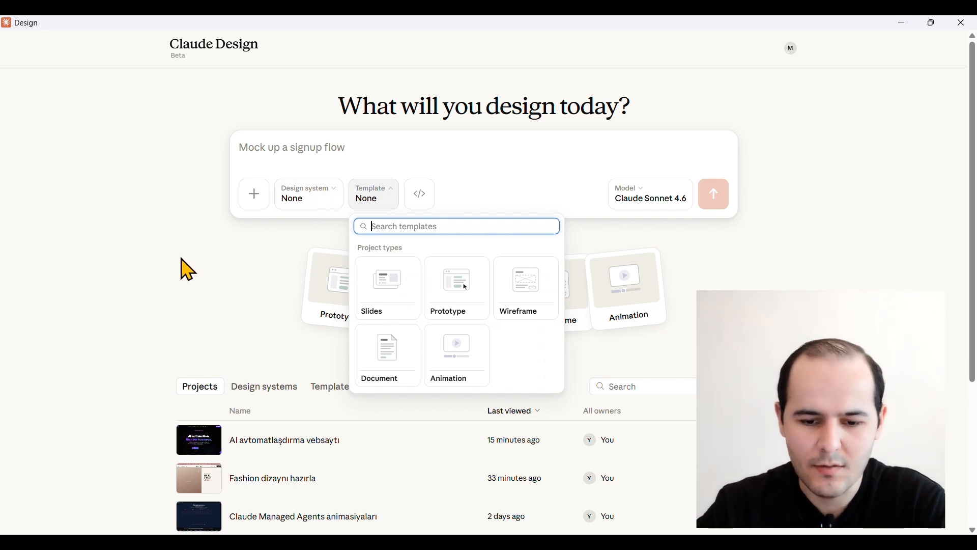
left_click_drag(193, 244, 320, 192)
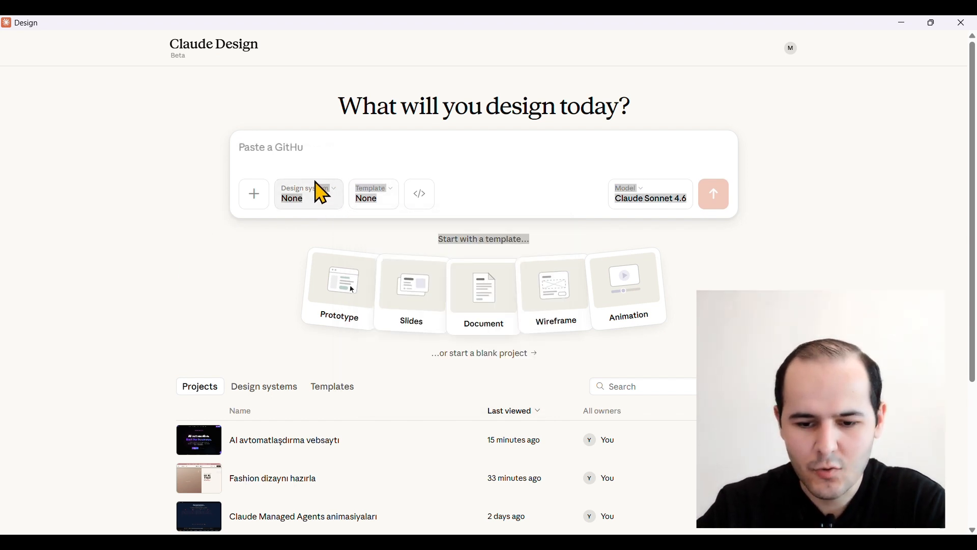
left_click(153, 229)
left_click(316, 199)
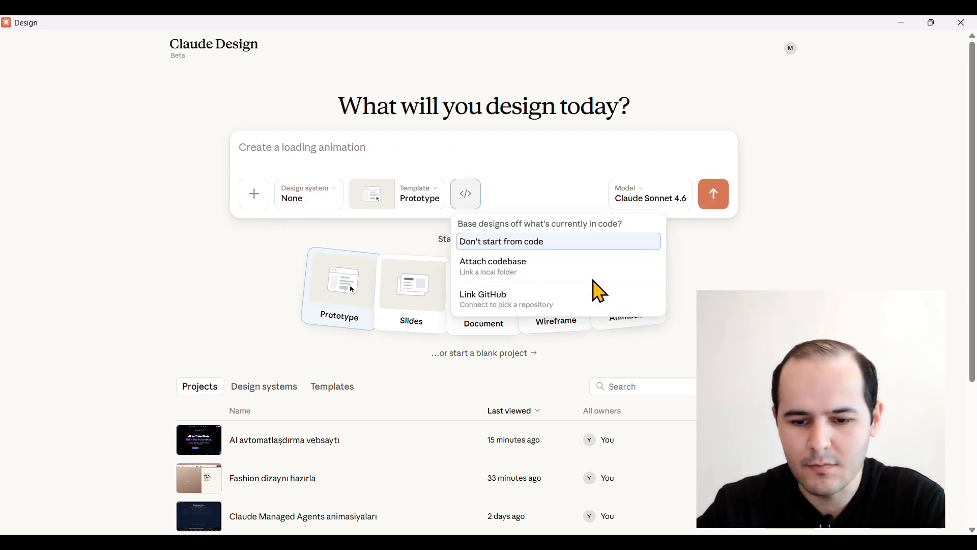
- Review the models available for the prompt and the list of existing projects
left_click(654, 202)
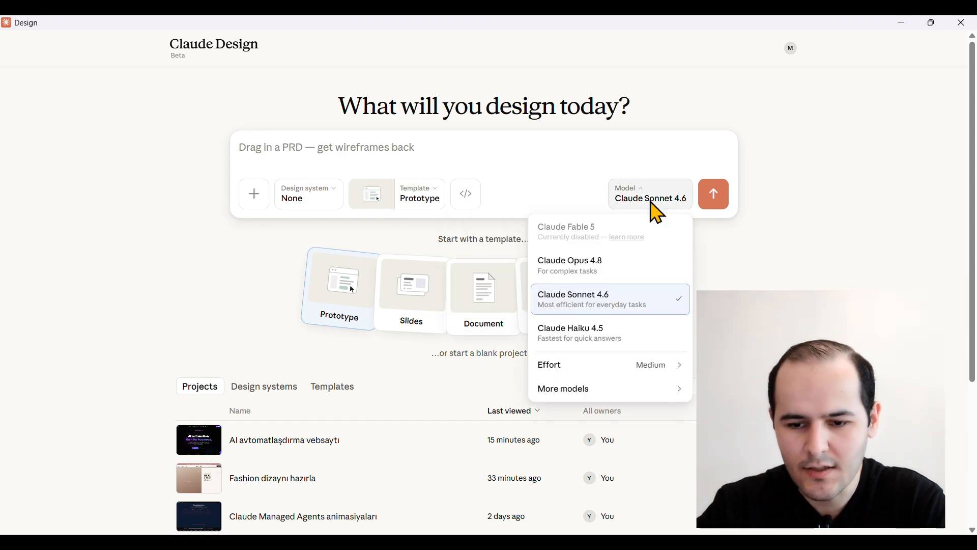
left_click(653, 204)
scroll(131, 295, "down", 3)
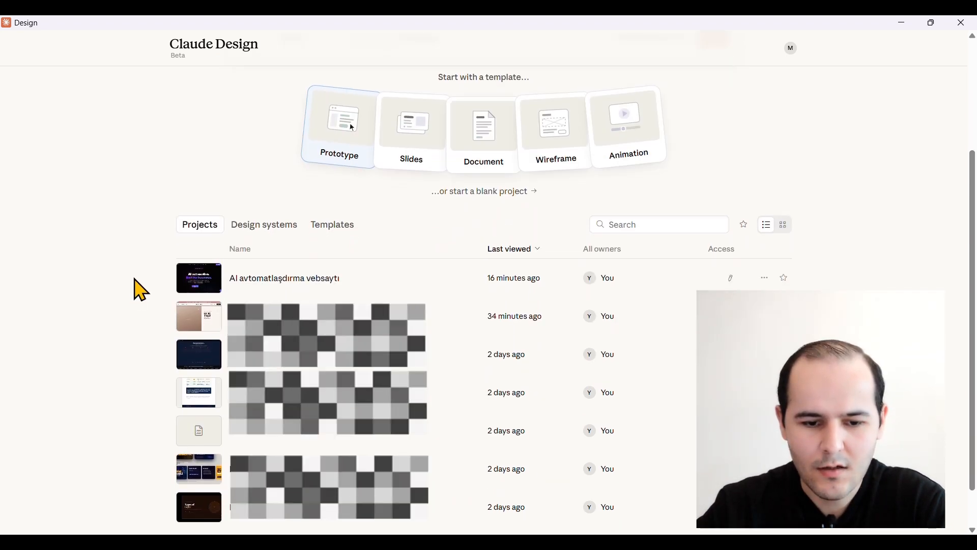
scroll(224, 237, "down", 1)
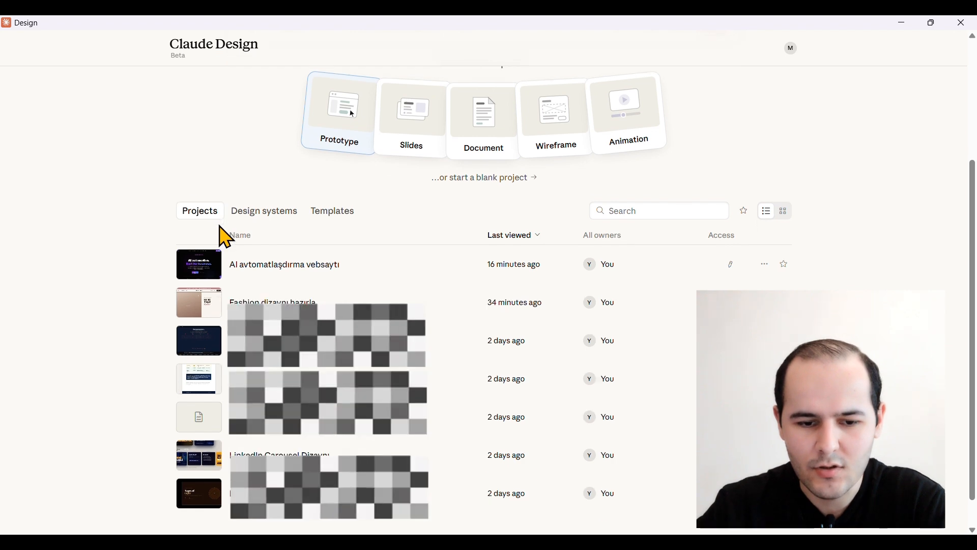
- Look through the saved design systems and templates, and check the plan usage limits
left_click(265, 197)
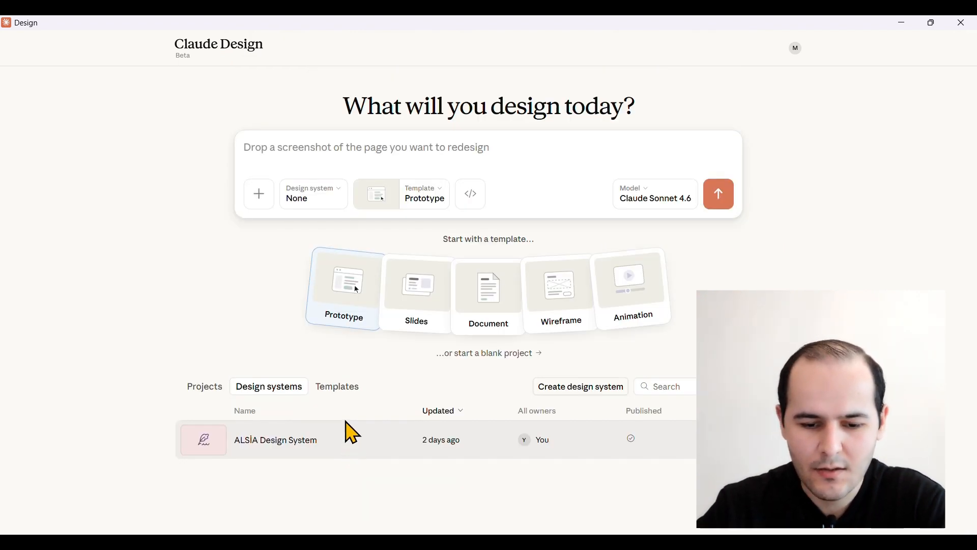
left_click(343, 386)
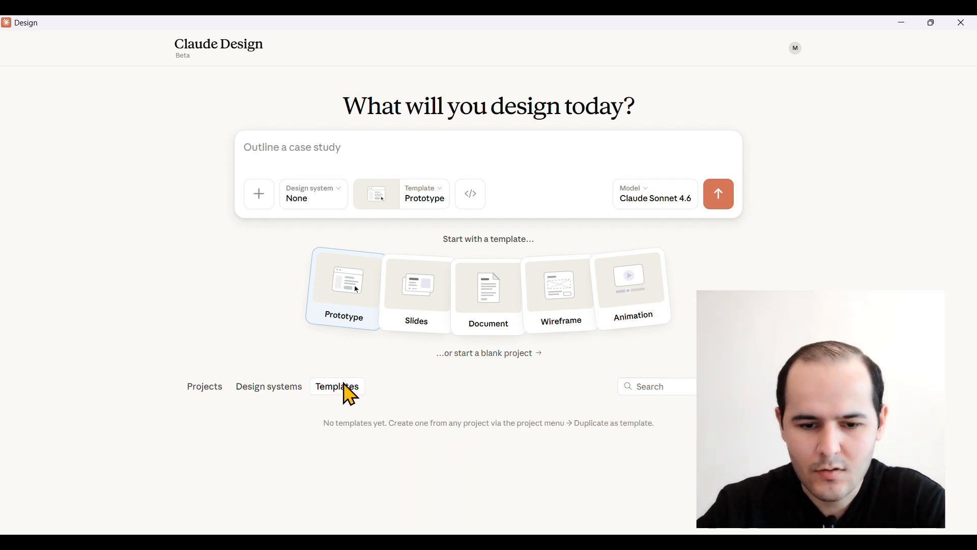
left_click(471, 194)
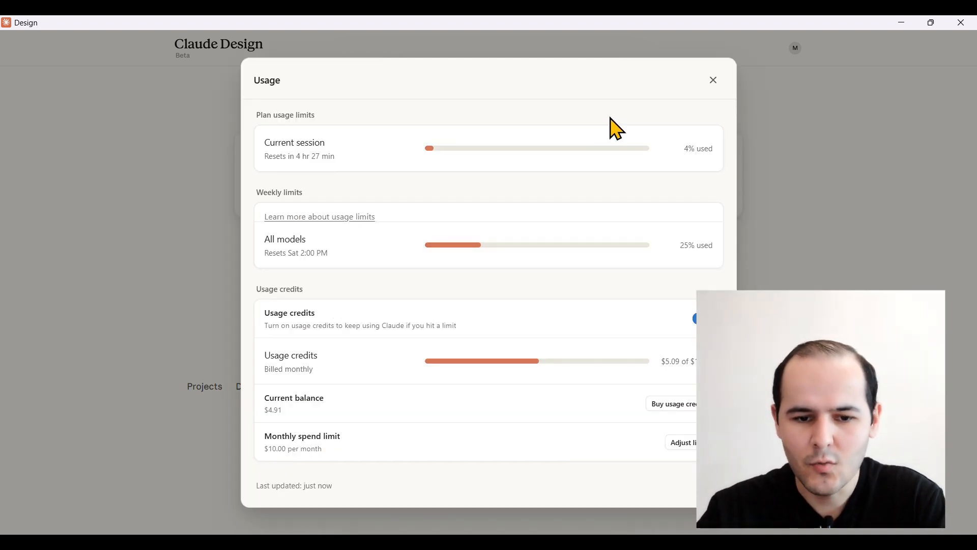
left_click(714, 83)
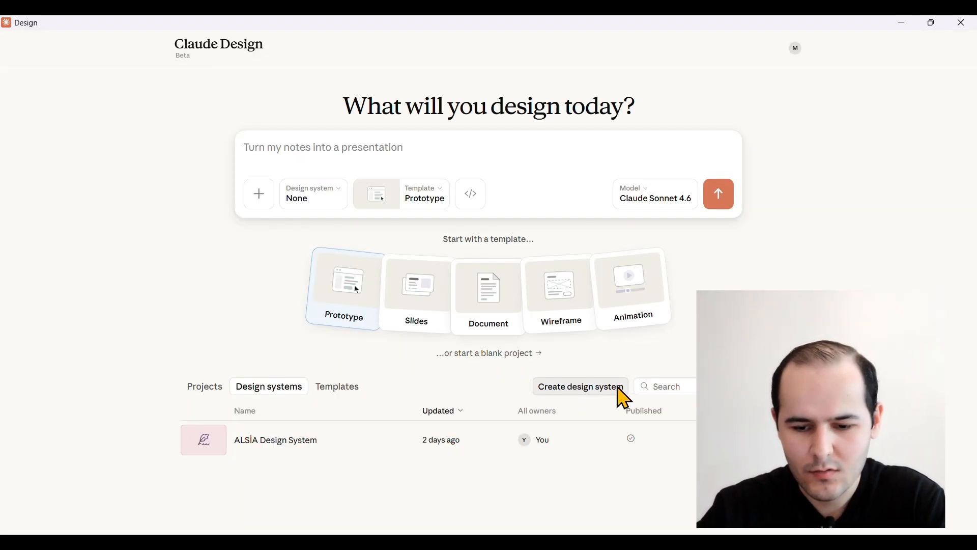
- Start a new design system with the Create here option, after viewing the Claude Code alternative, and name the company Leafy
left_click(622, 394)
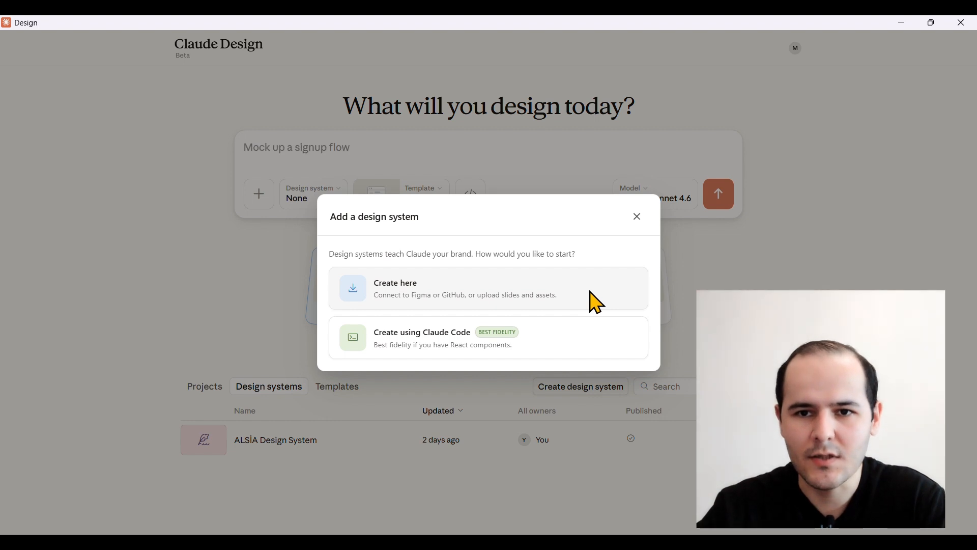
left_click(574, 344)
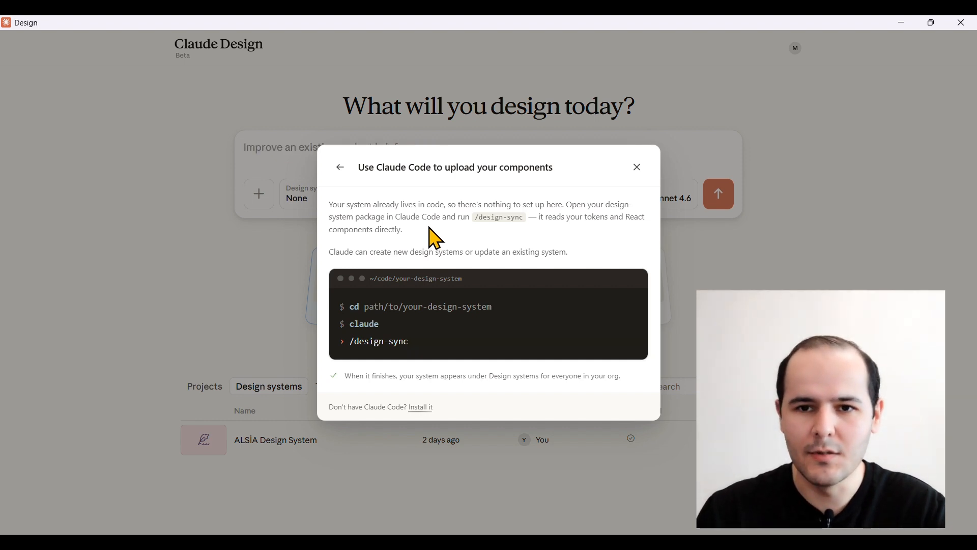
left_click(340, 168)
left_click(388, 283)
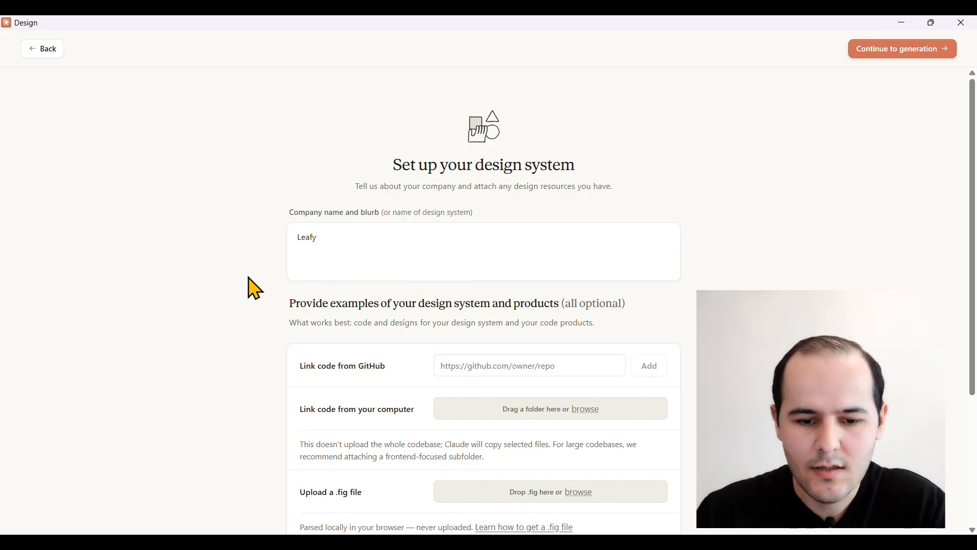
scroll(254, 288, "down", 3)
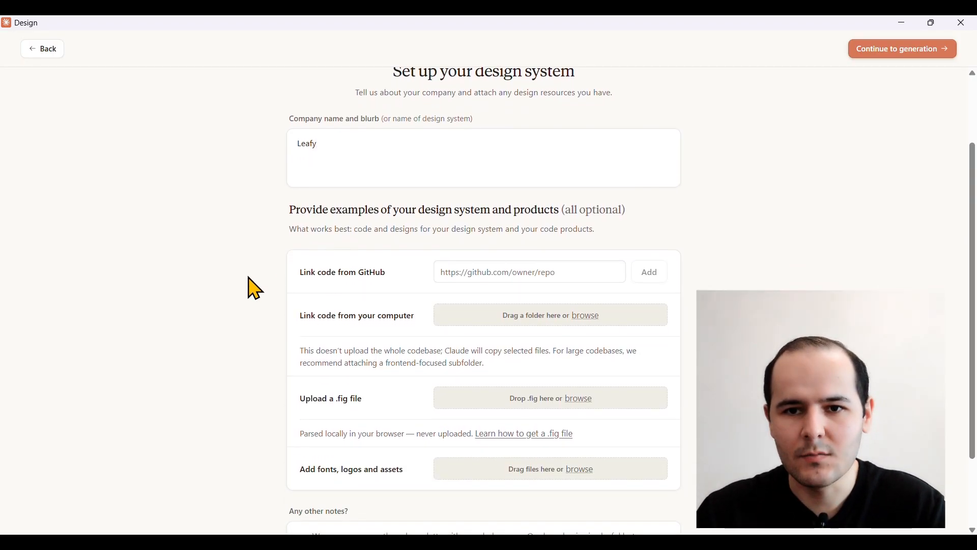
scroll(255, 288, "down", 2)
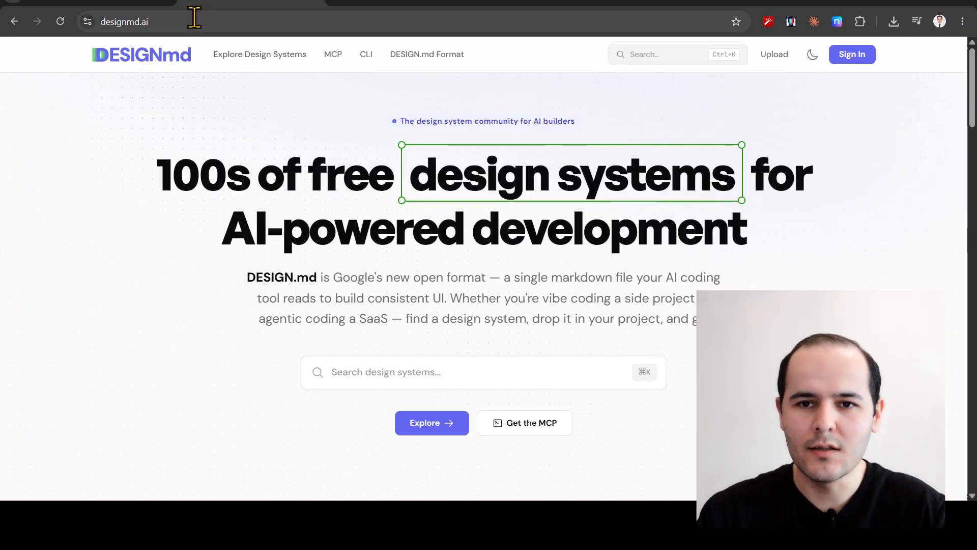
- On designmd.ai in the browser, search the design systems for NVİDİA, open the NVIDIA entry and download its design file
left_click(194, 19)
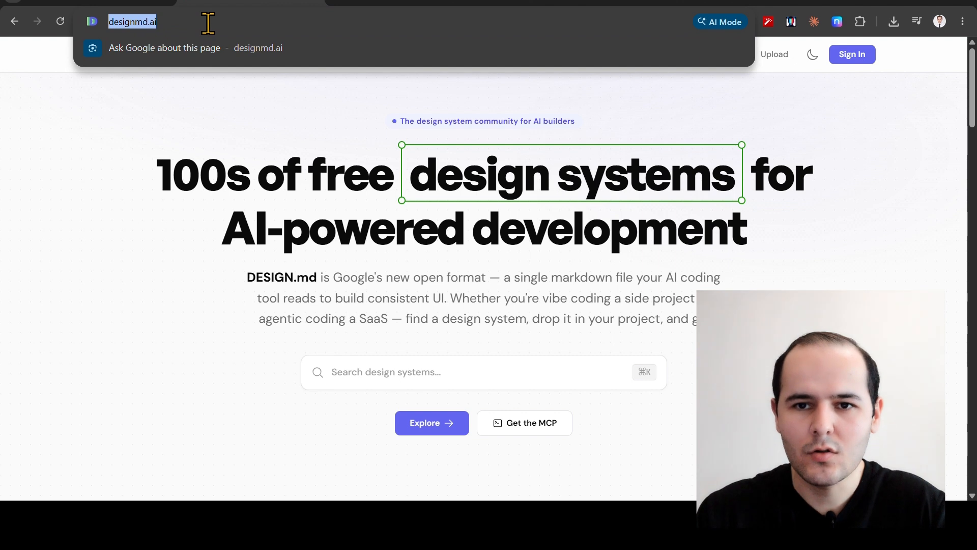
left_click(81, 198)
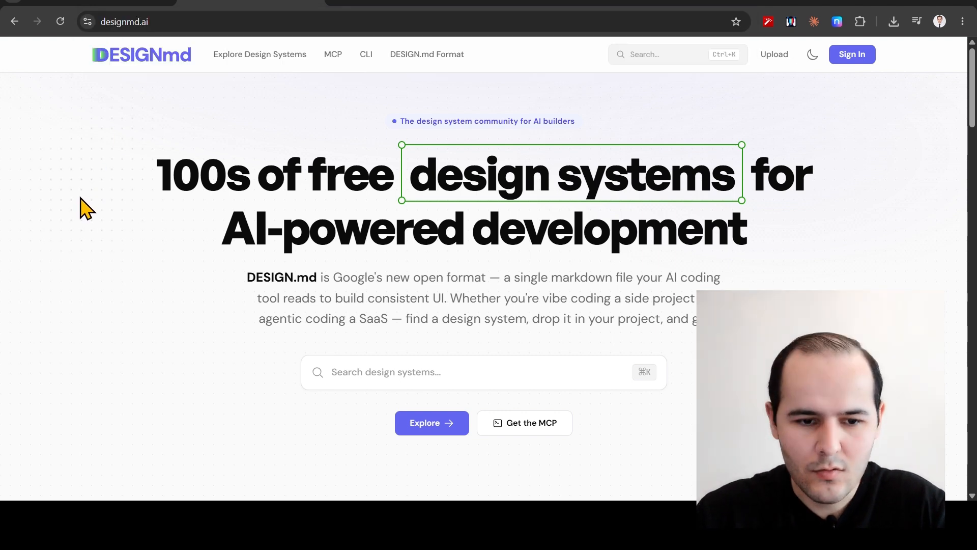
left_click(416, 385)
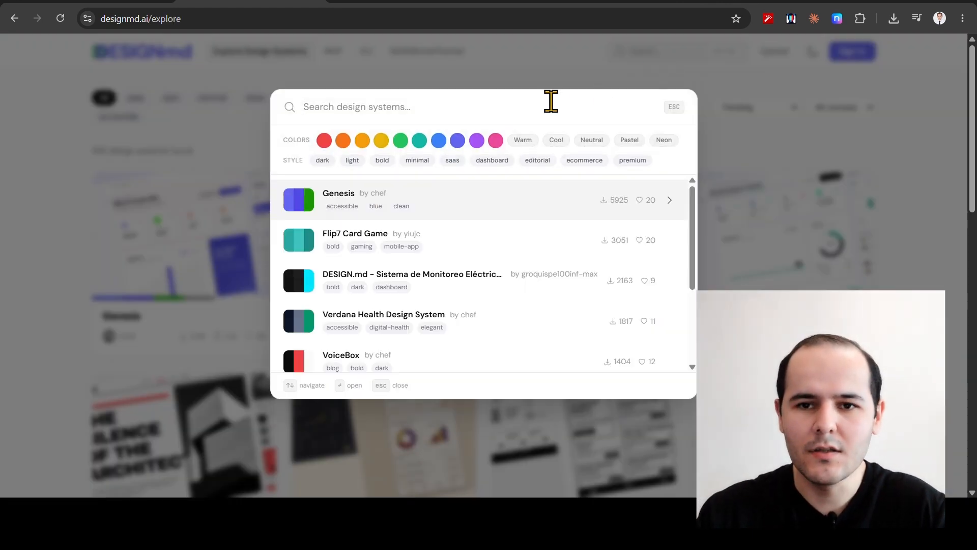
type("NVİDİA")
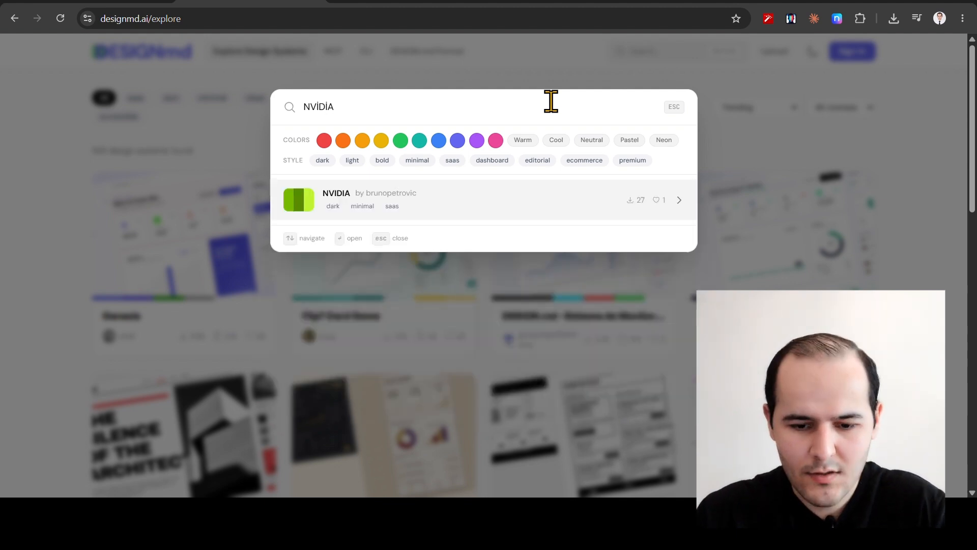
left_click(474, 199)
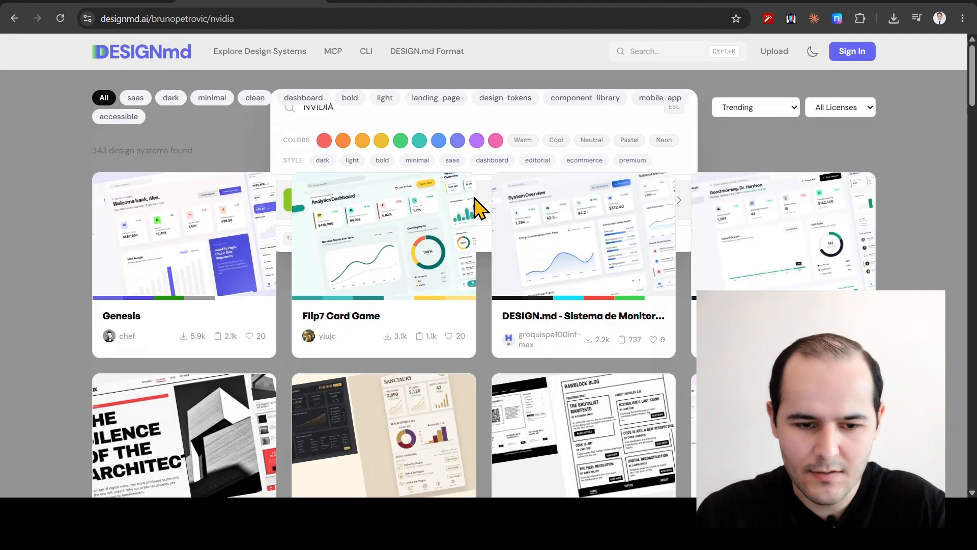
left_click(819, 109)
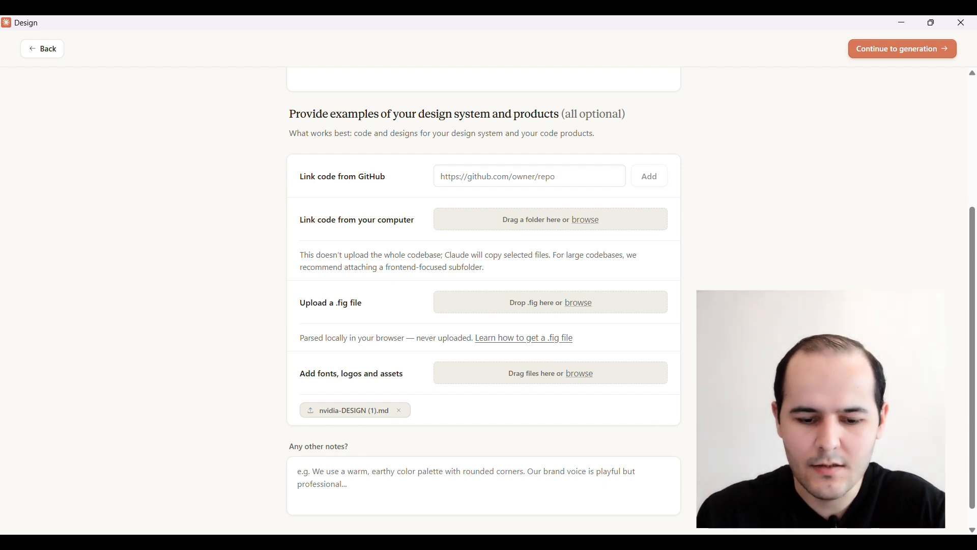
- Generate the Leafy design system from the attached nvidia-DESIGN (1).md file and look over the result
scroll(484, 290, "down", 1)
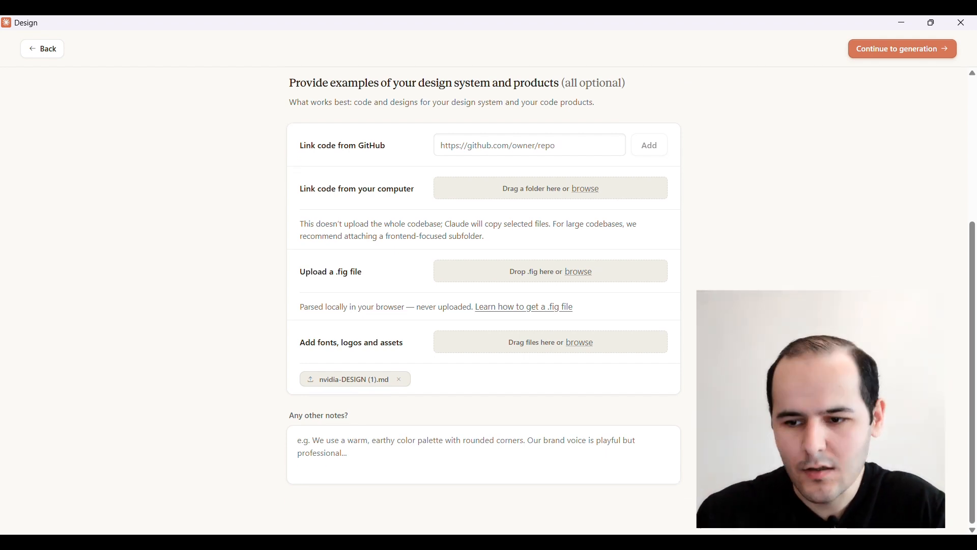
scroll(899, 62, "up", 7)
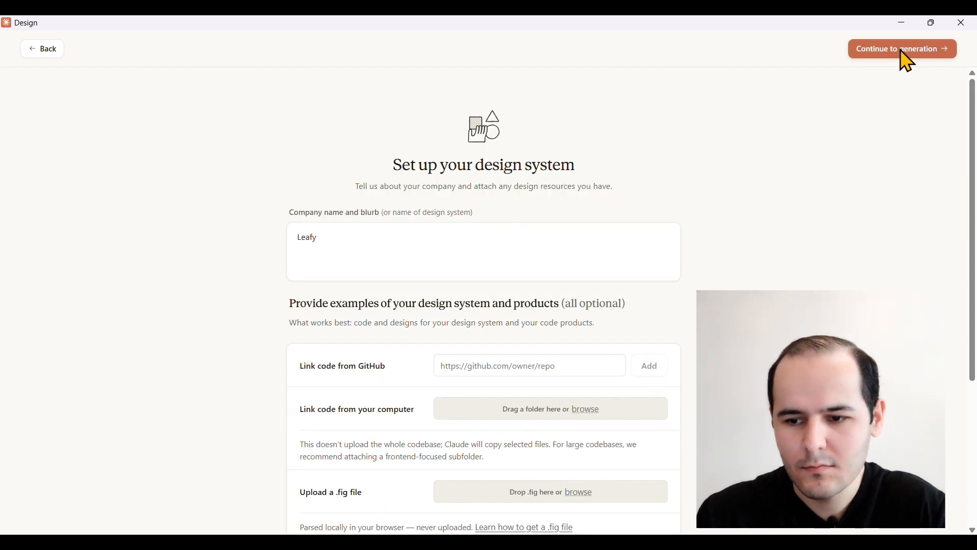
left_click(903, 50)
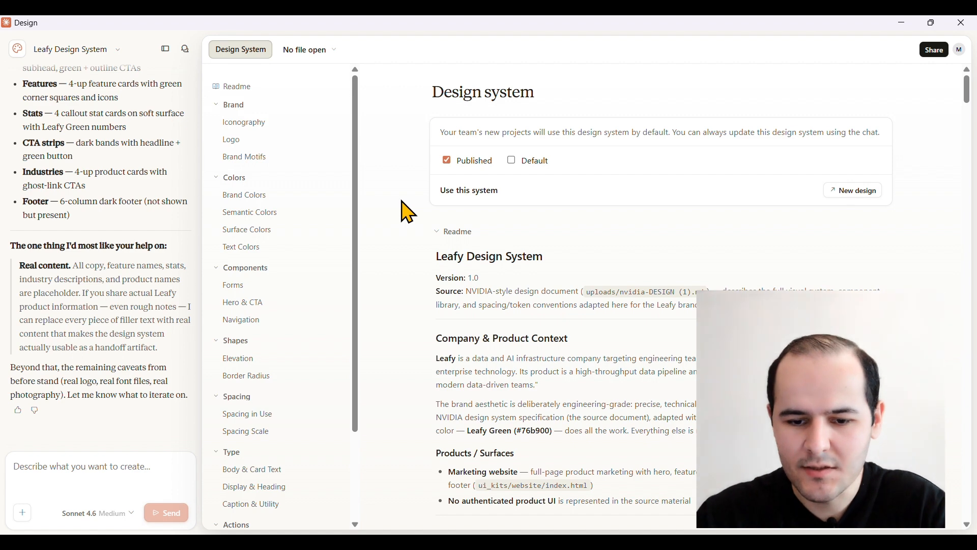
scroll(407, 211, "down", 1)
scroll(408, 211, "up", 1)
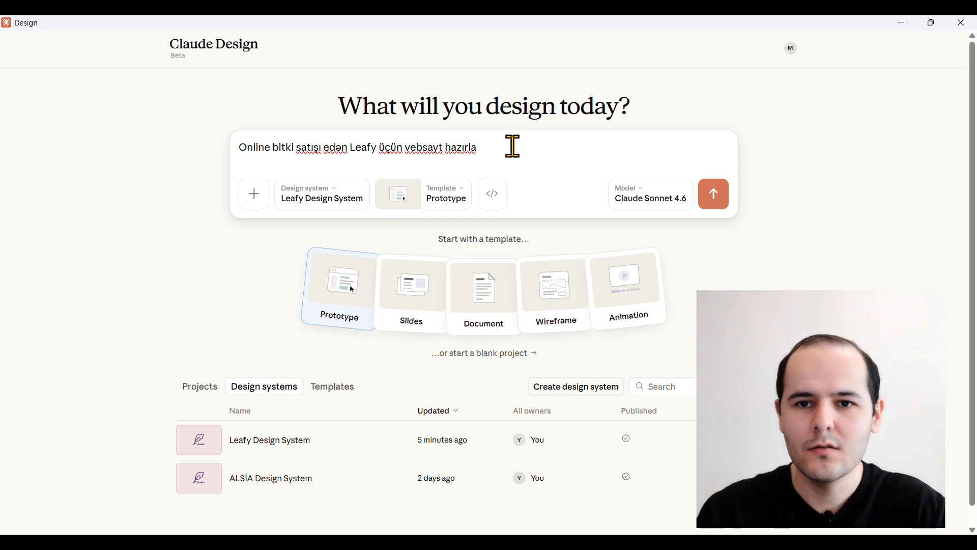
- Submit the prompt "Online bitki satışı edən Leafy üçün vebsayt hazırla" with the Leafy Design System, answering Azərbaycan dili for the website language
left_click(722, 199)
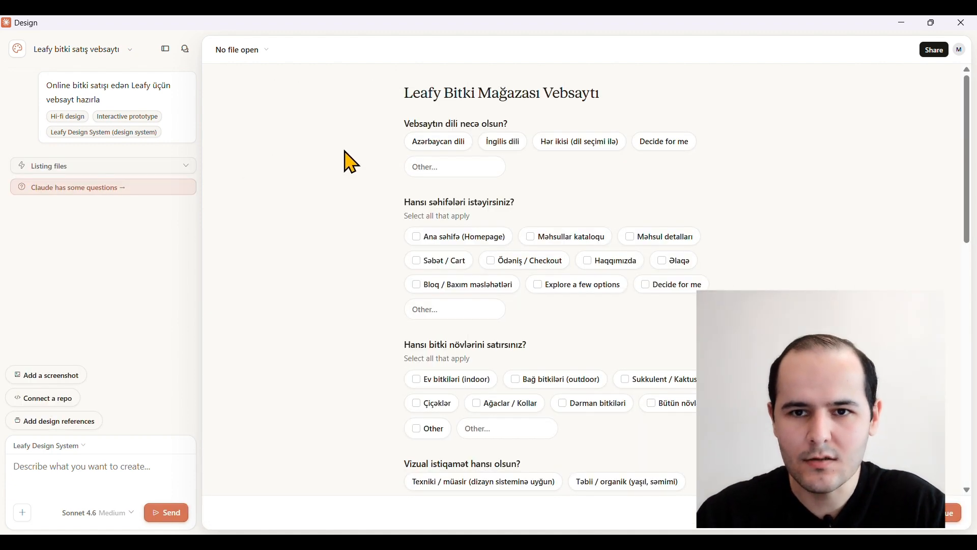
left_click(440, 143)
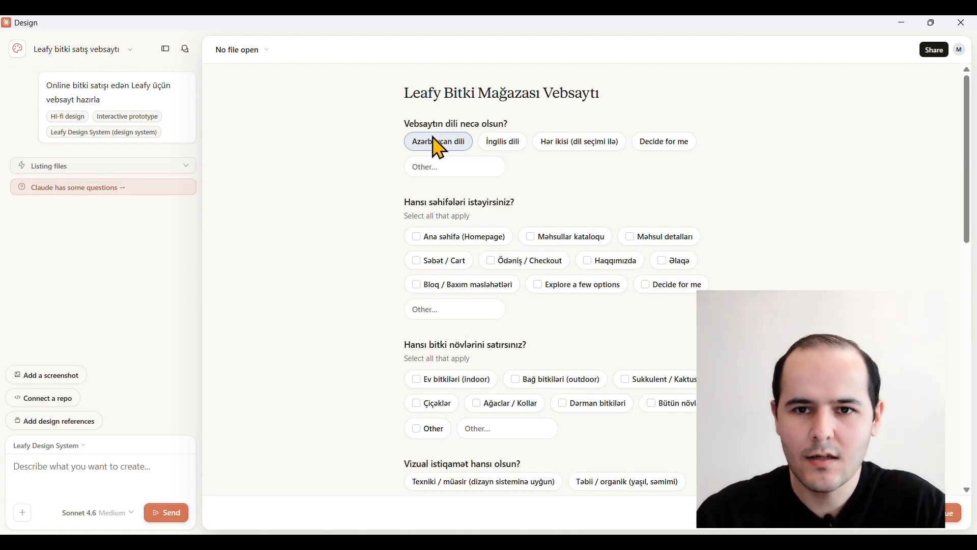
scroll(375, 272, "down", 1)
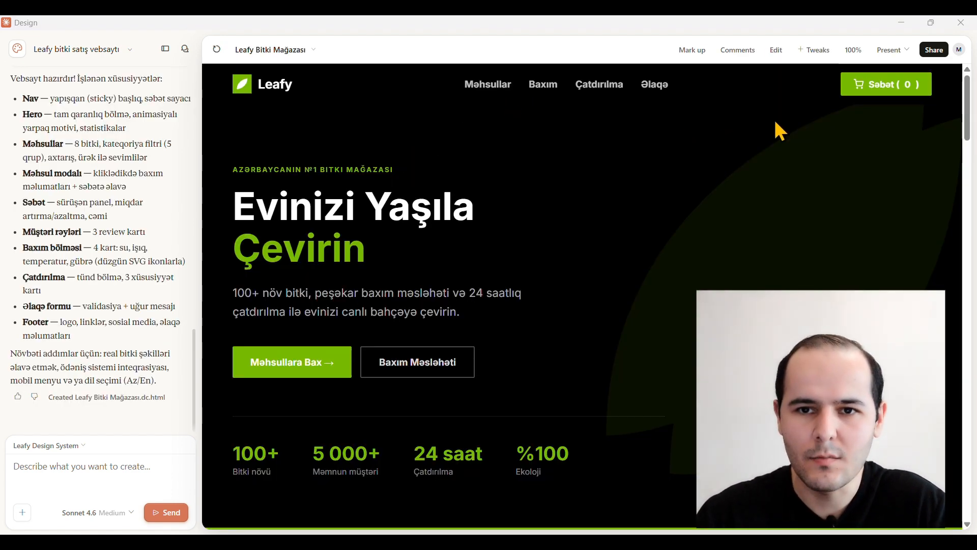
- Try out the Səbət cart panel and the Məhsullar navigation link on the generated Leafy website
left_click(865, 86)
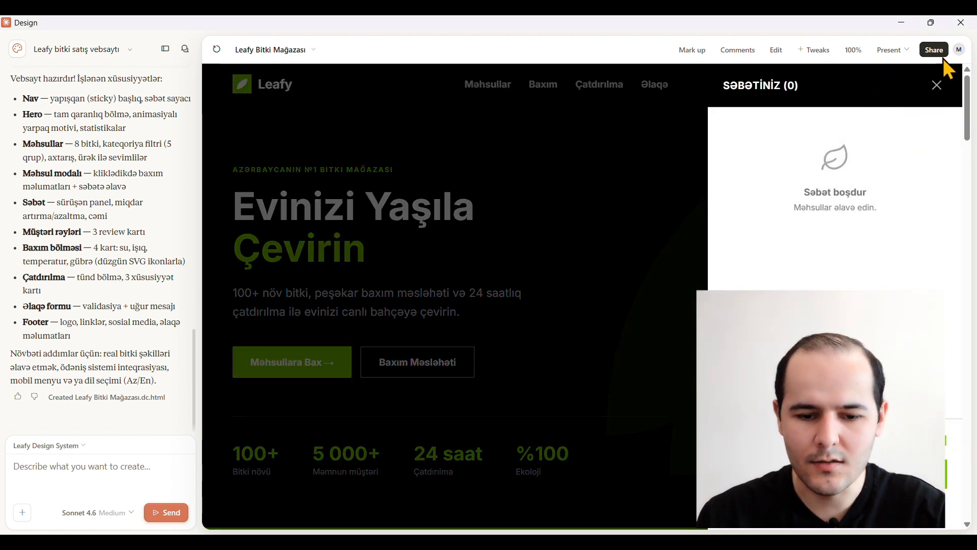
left_click(938, 87)
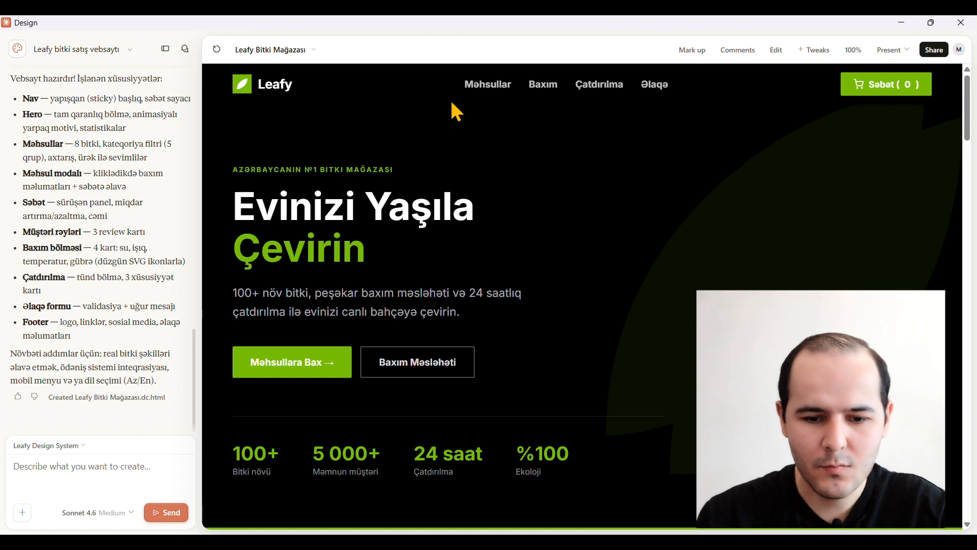
left_click(485, 91)
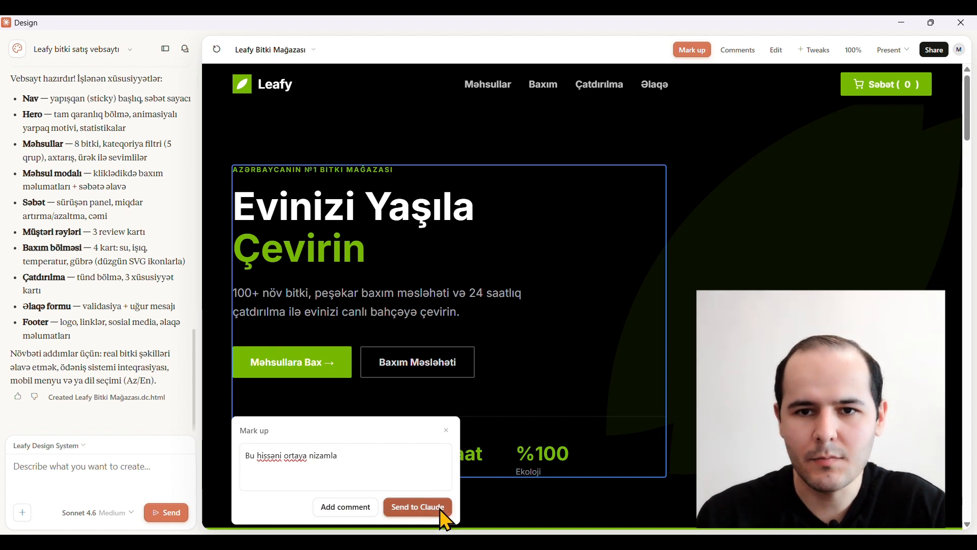
- Send Claude the mark-up "Bu hissəni ortaya nizamla" for the hero text block, and view the comments area
left_click(441, 510)
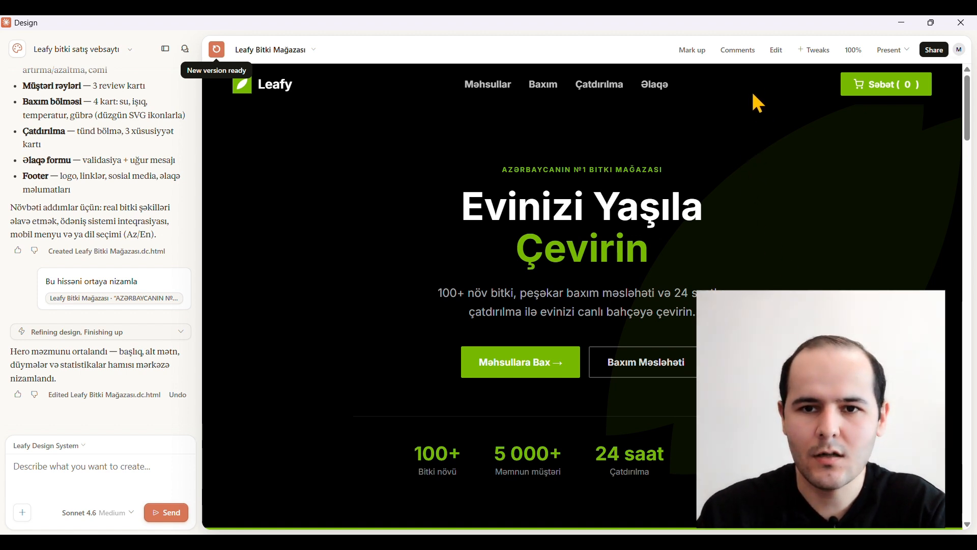
left_click(742, 55)
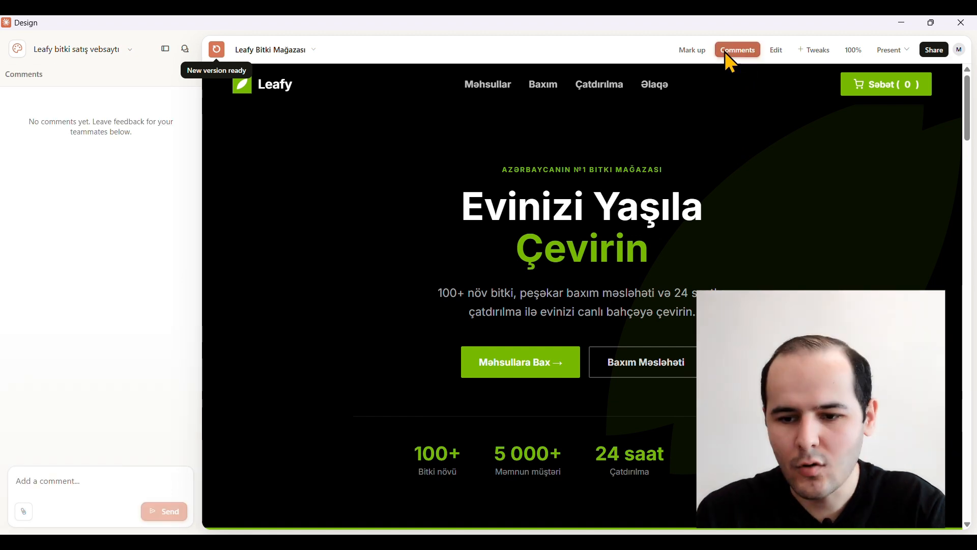
left_click(90, 480)
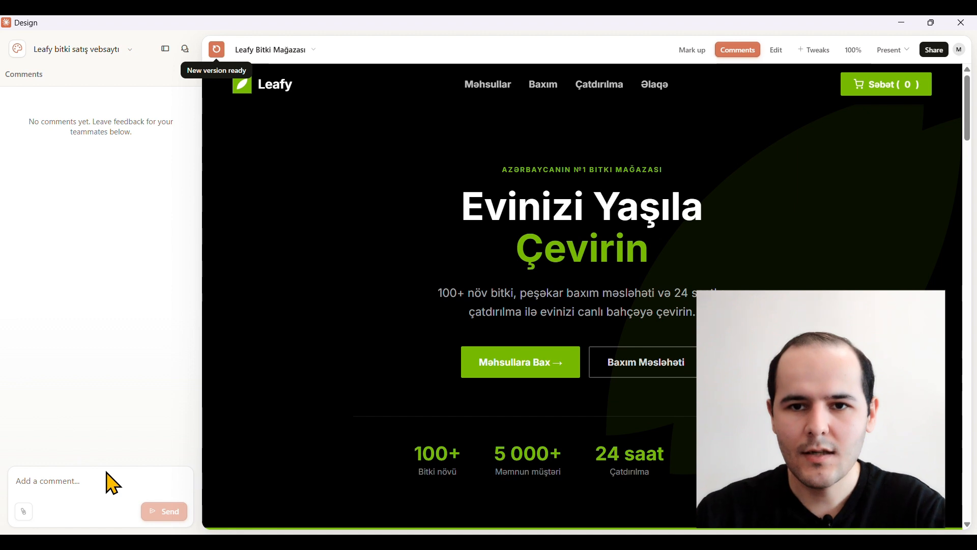
- Edit the hero paragraph's content so that it ends with "evinizi canlı baxçaya çevirin."
left_click(776, 50)
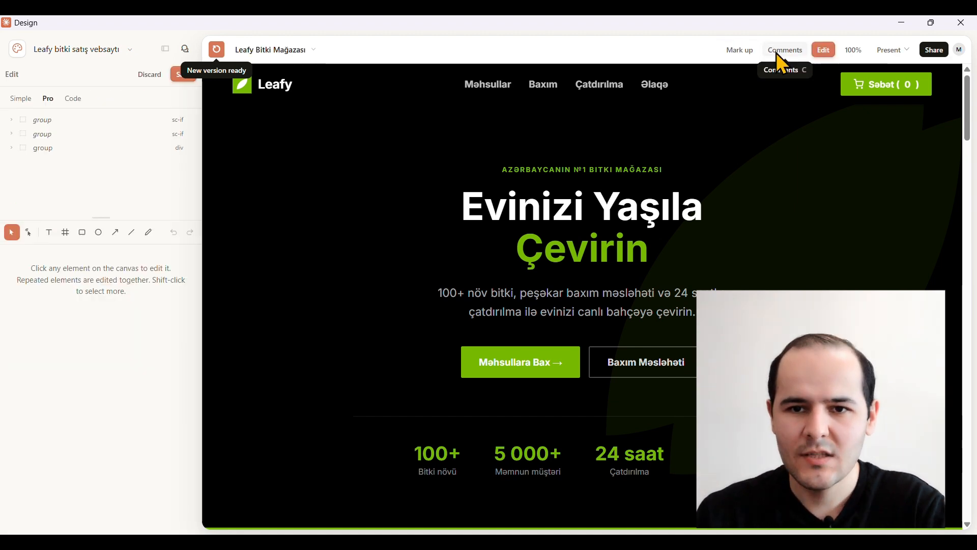
left_click(630, 311)
left_click(152, 278)
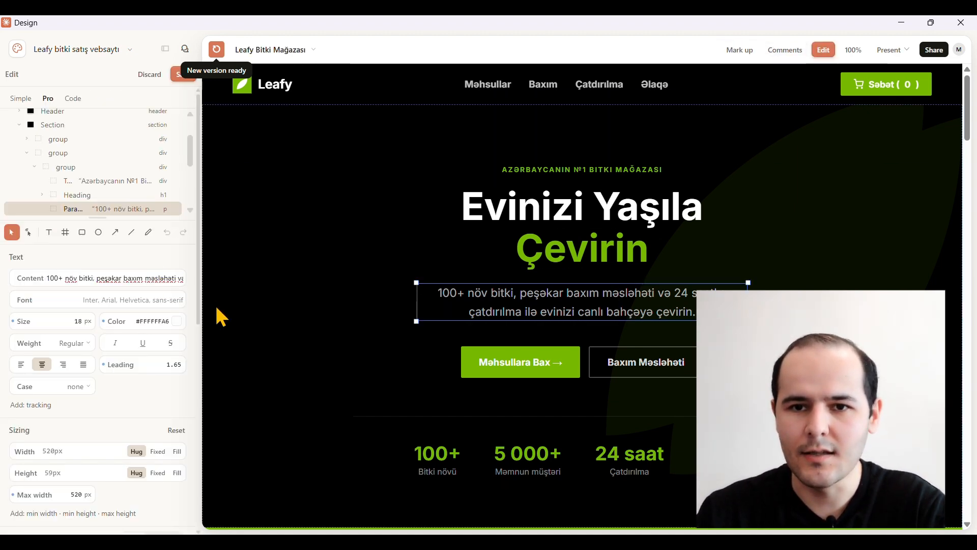
key("End")
key("ctrl+a")
type("100+ növ bitki, peşəkar baxım məsləhəti və 24 saat çatdırılma ilə evinizi canlı baxçaya çevirin.")
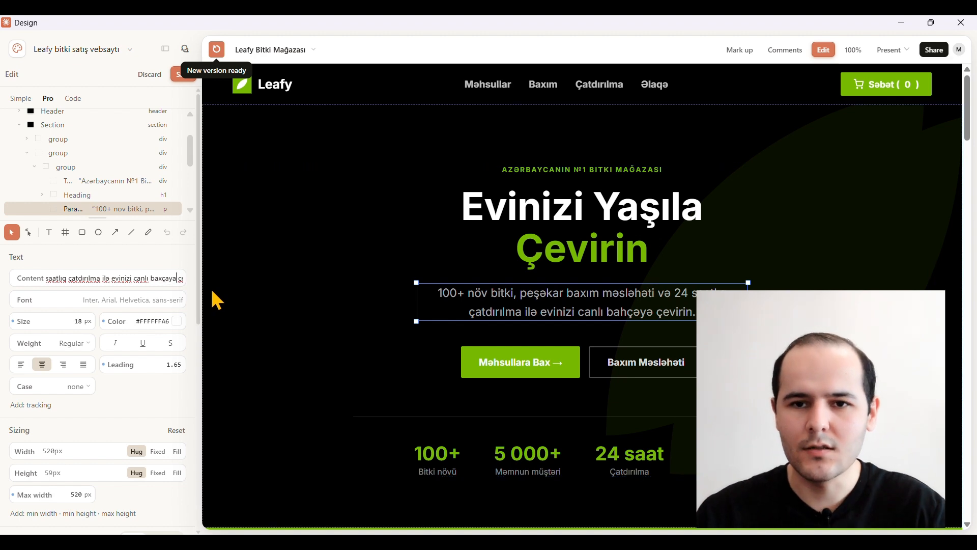
- Load the new version of the Leafy Bitki Mağazası page and save the paragraph edit
left_click(301, 49)
left_click(217, 50)
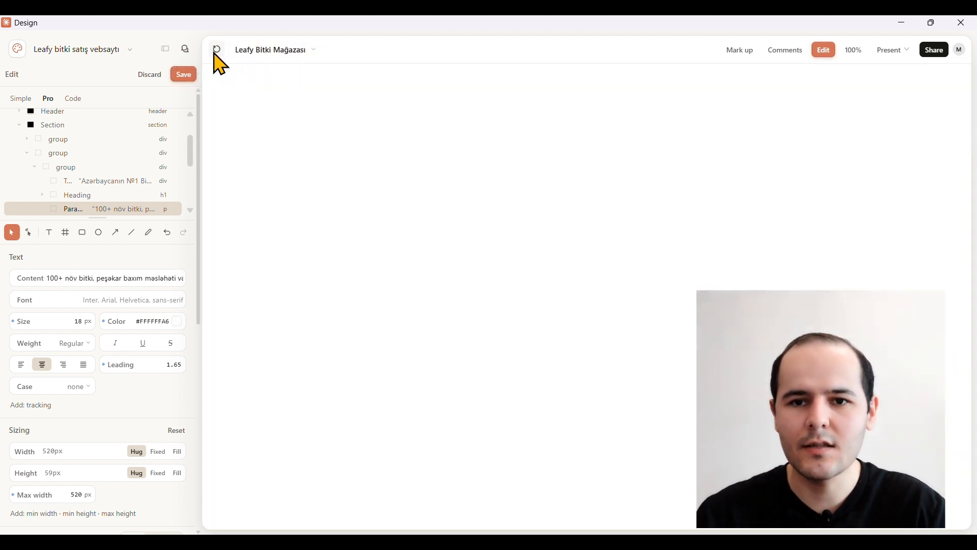
scroll(159, 276, "down", 5)
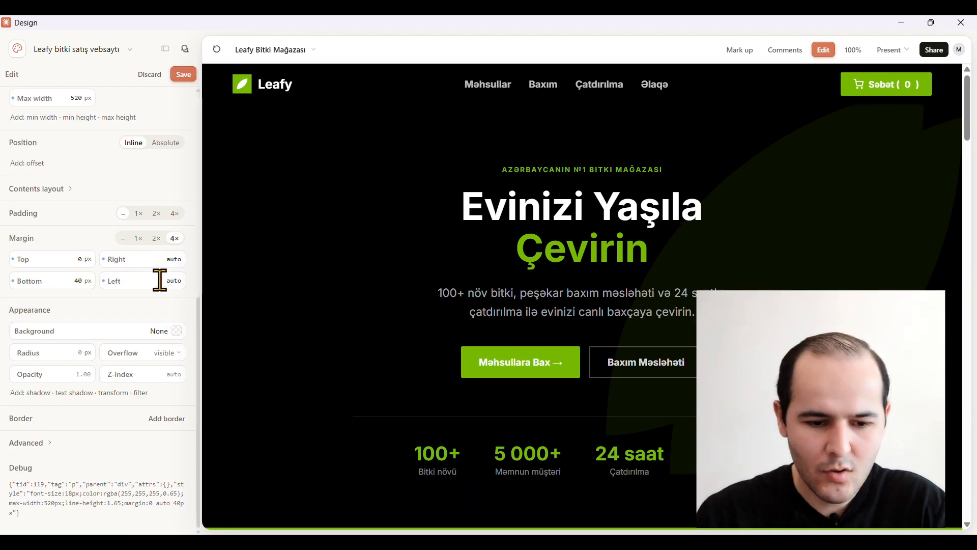
scroll(168, 227, "up", 5)
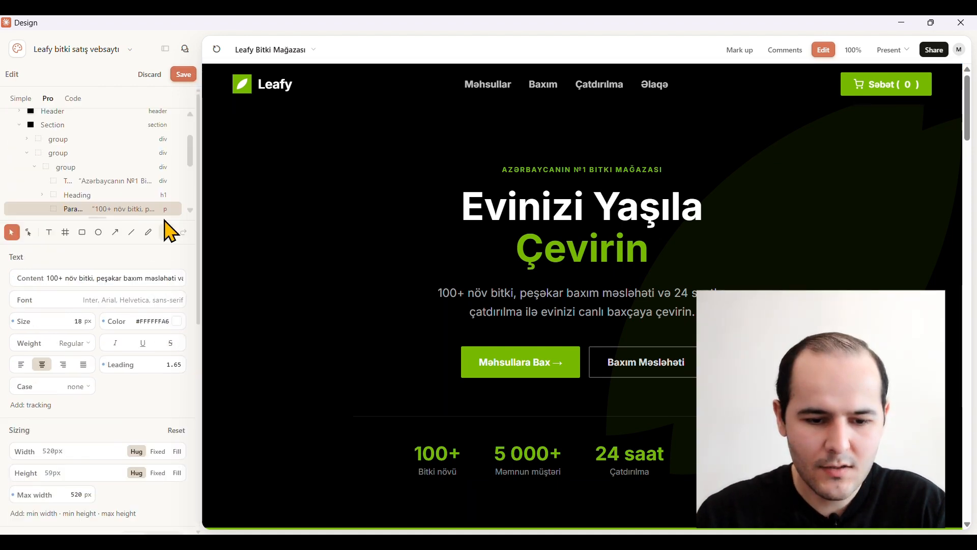
left_click(182, 75)
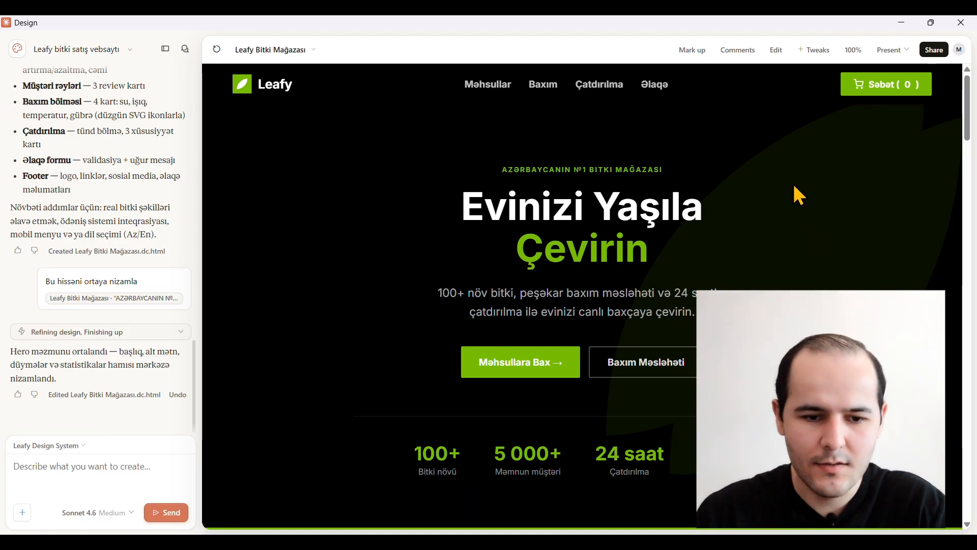
- Have Claude add tweakable controls to the page from its ideas, and set the mood to Yaşıl with the light green accent color
left_click(814, 49)
left_click(800, 81)
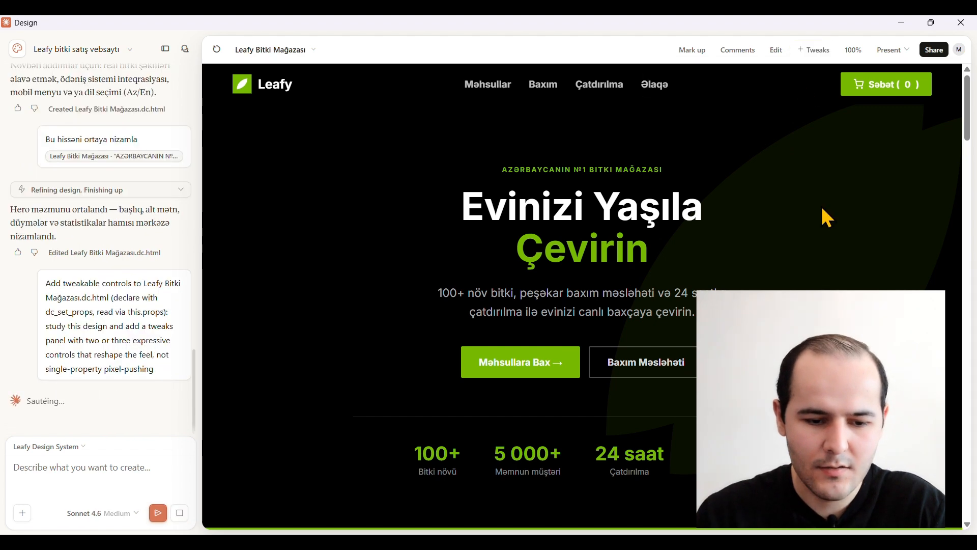
left_click(824, 57)
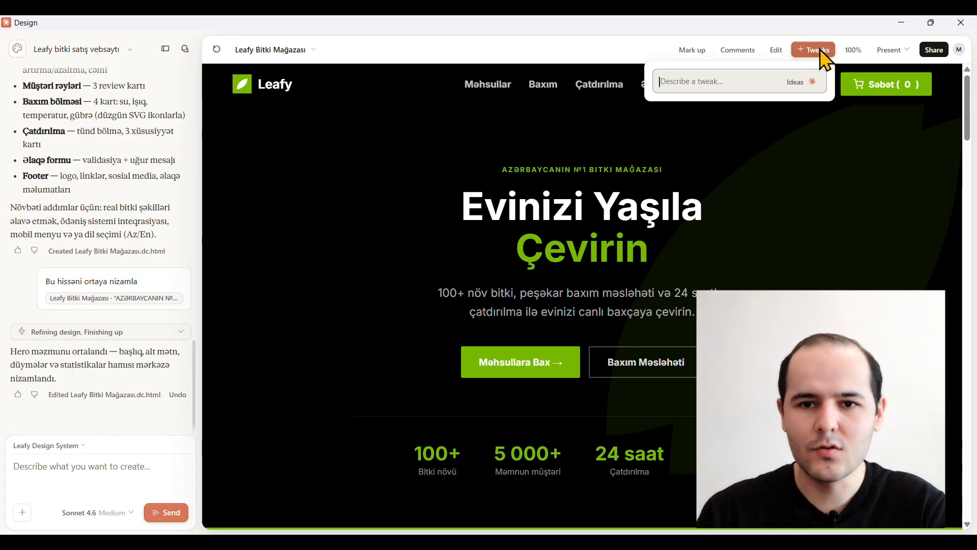
left_click(802, 83)
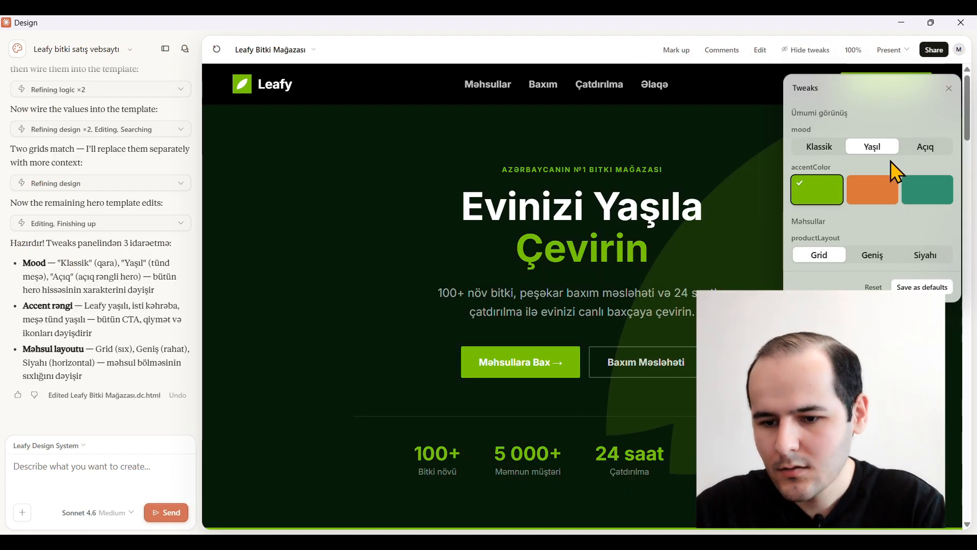
left_click(884, 187)
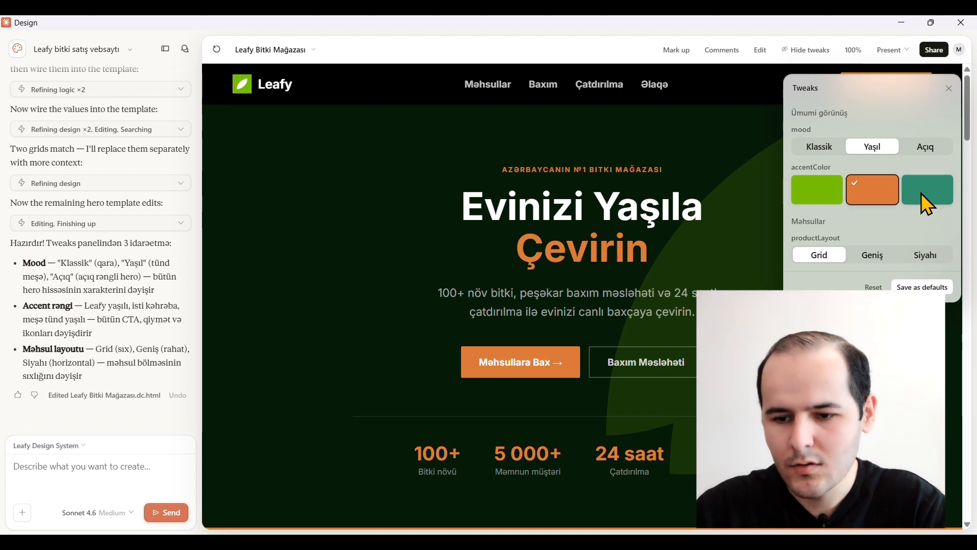
left_click(814, 193)
- Look through the zoom levels and the presenting, link sharing, export and send options for the Leafy design
left_click(853, 51)
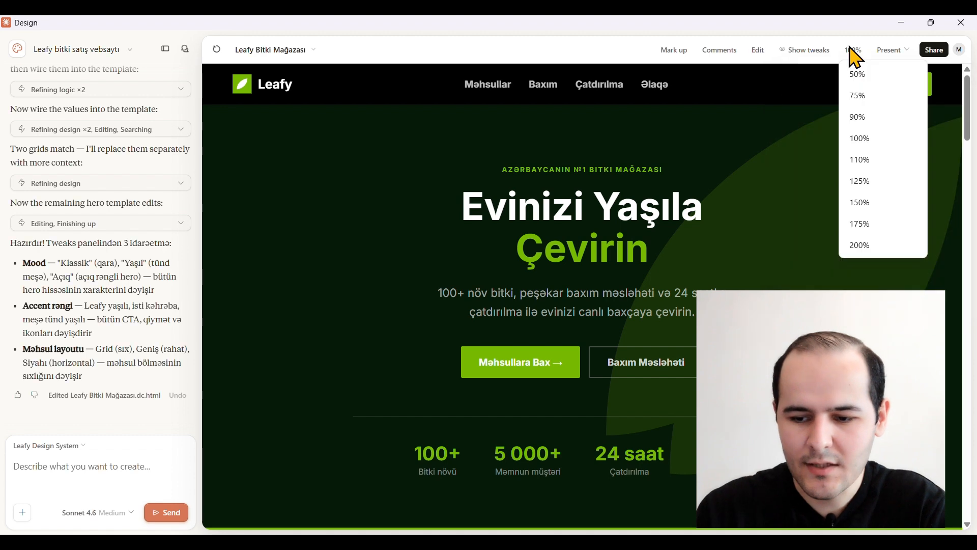
left_click(854, 51)
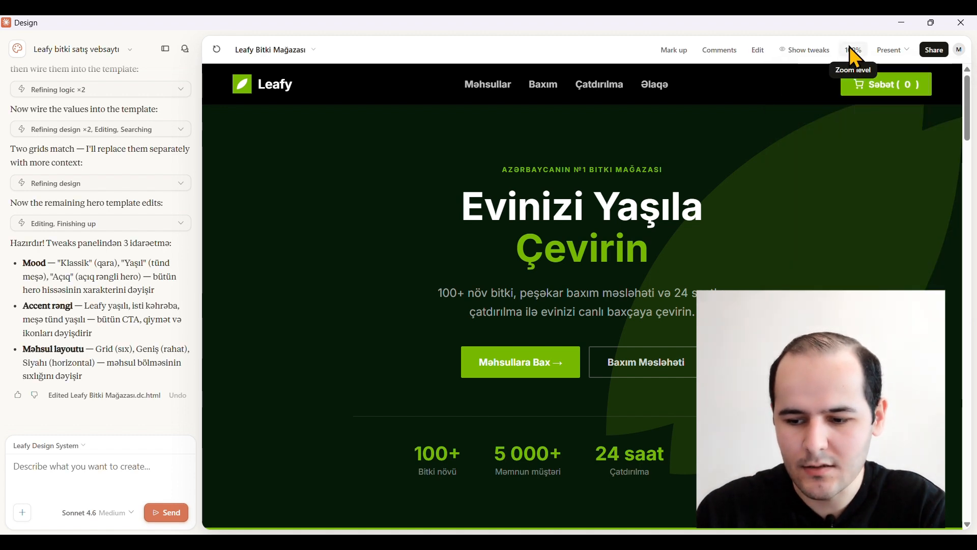
left_click(864, 49)
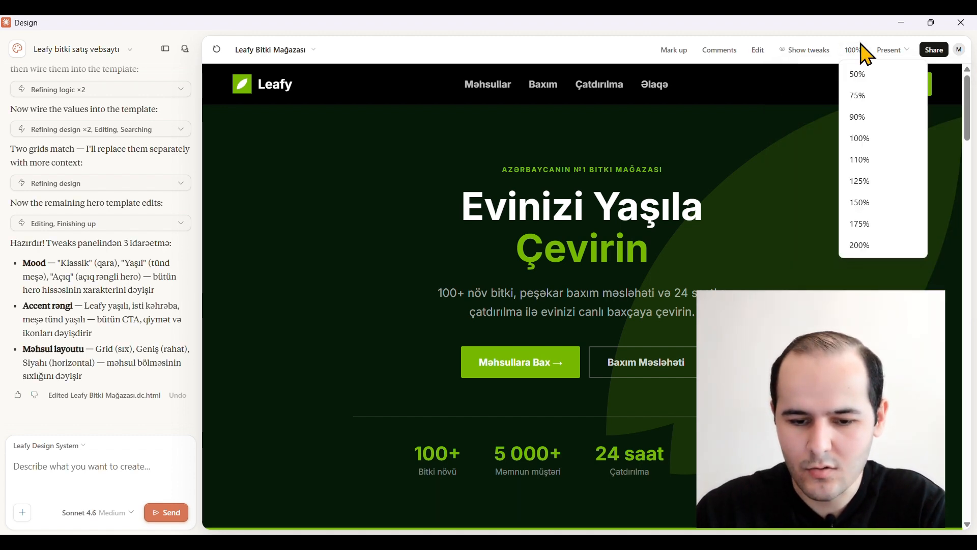
left_click(864, 49)
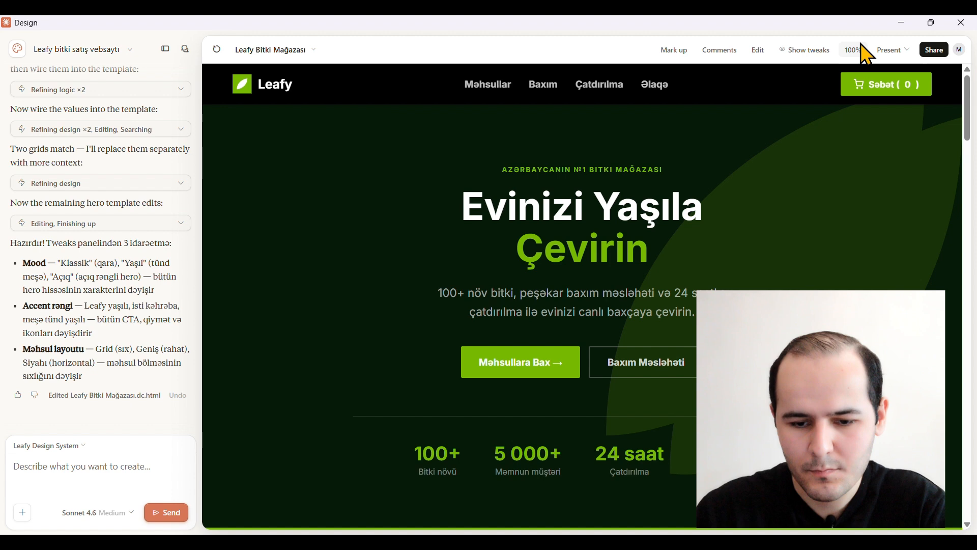
left_click(906, 50)
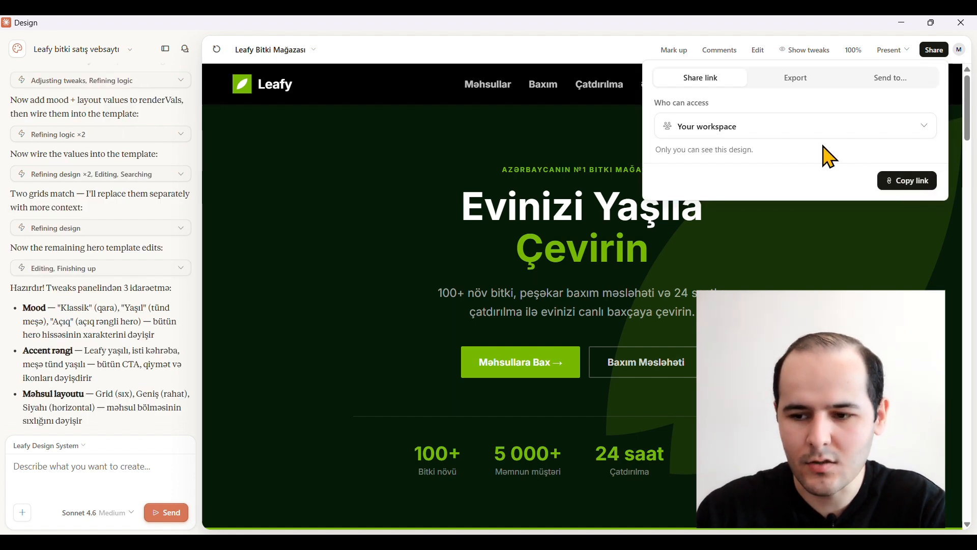
left_click(803, 80)
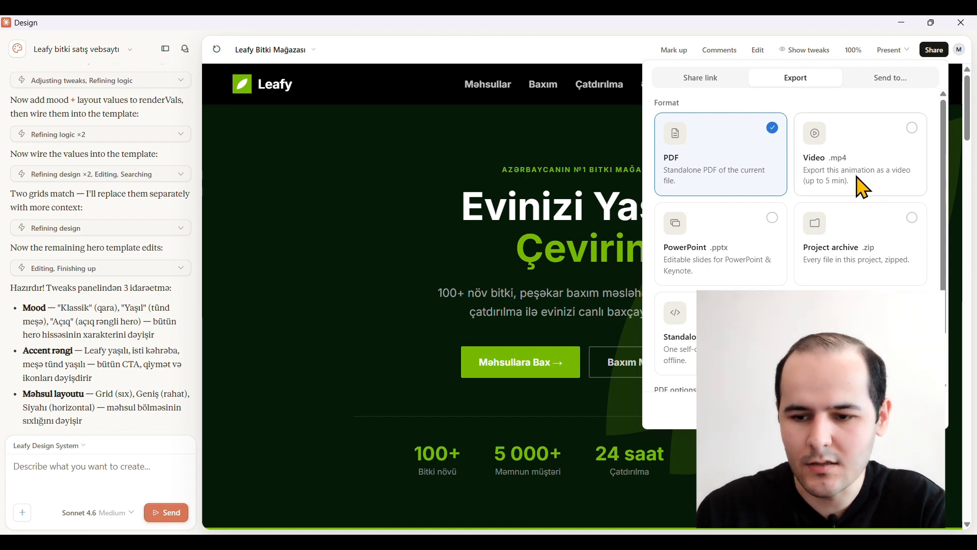
left_click(890, 77)
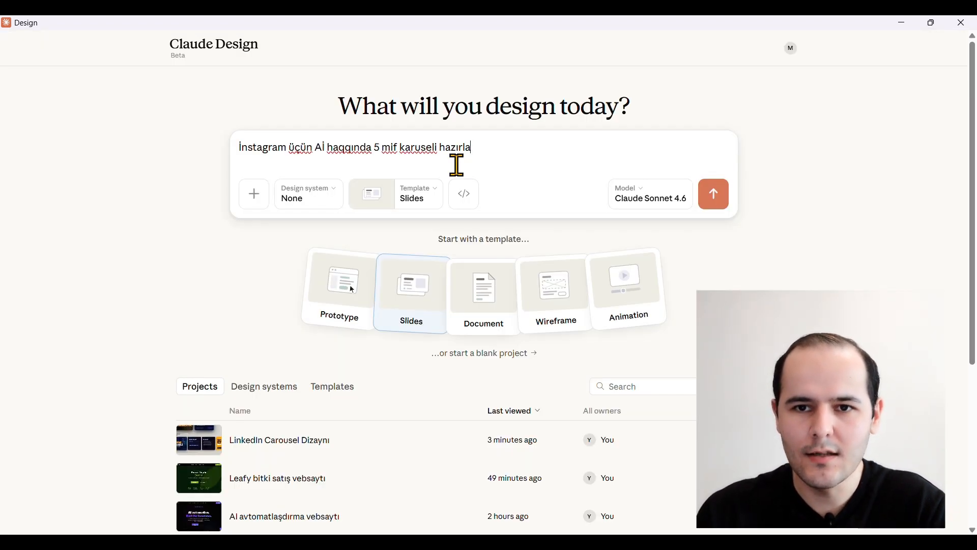
- Generate slides without a design system from the prompt "İnstagram üçün Aİ haqqında 5 mif karuseli hazırla", and view the resulting slides
left_click(725, 198)
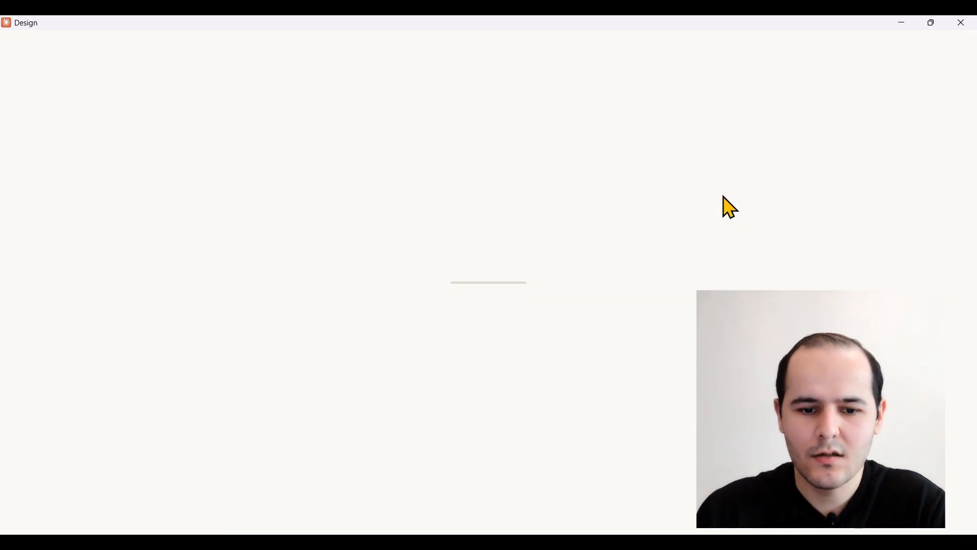
left_click(427, 370)
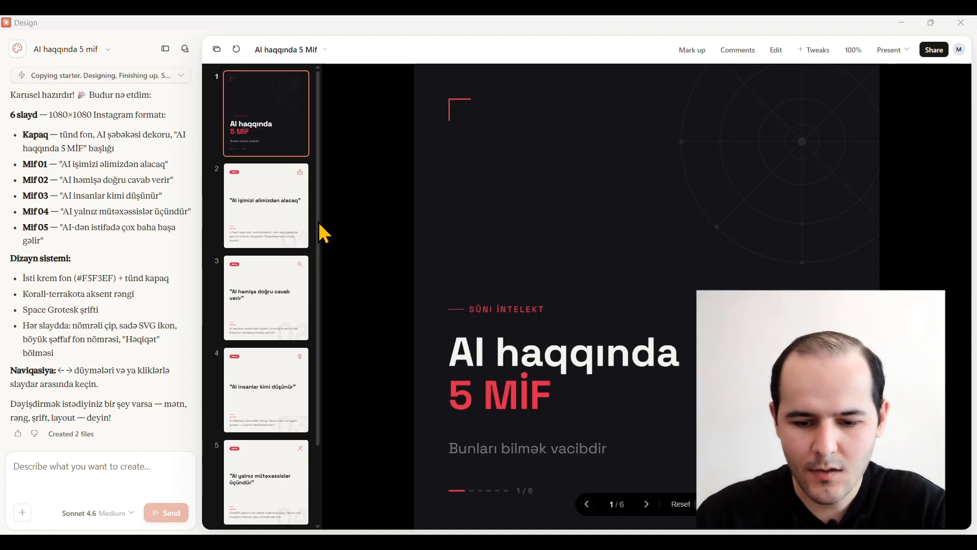
left_click(272, 229)
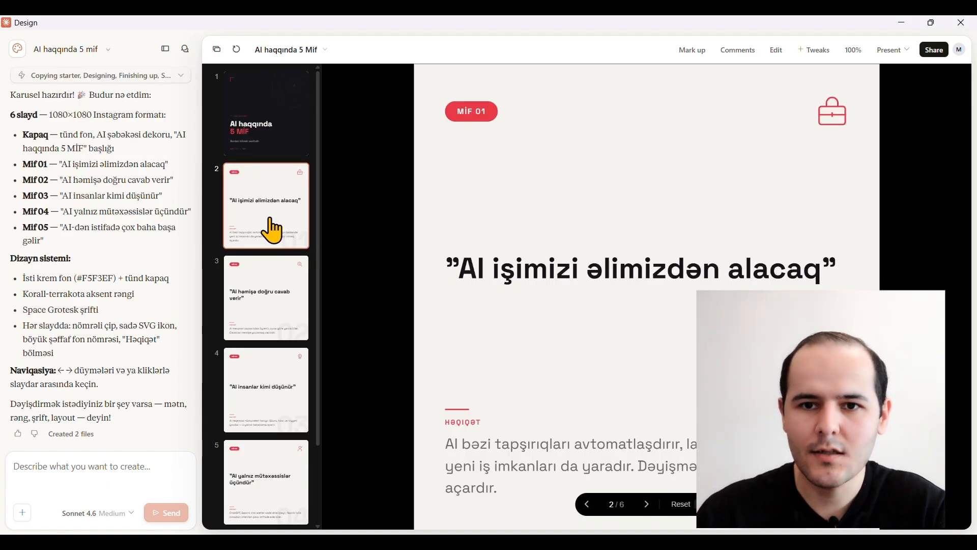
left_click(258, 317)
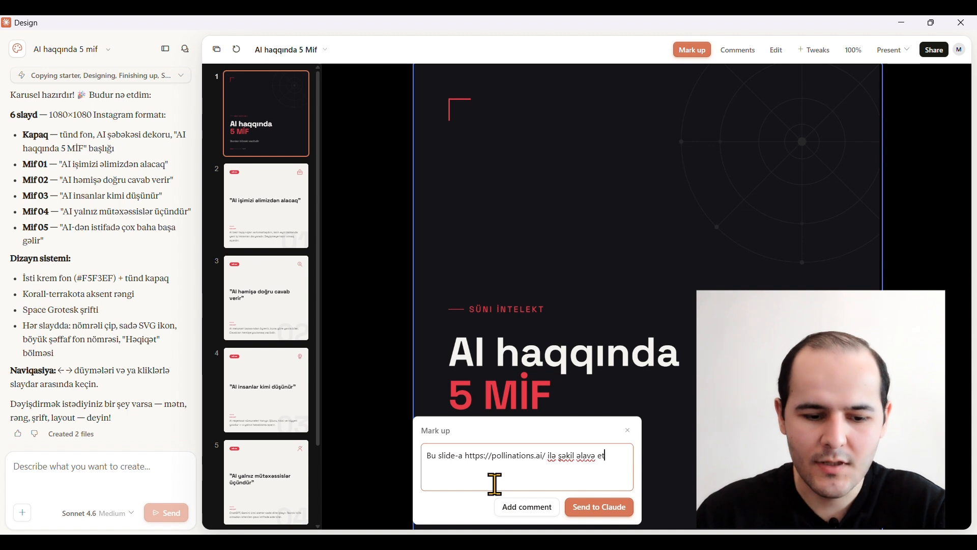
left_click(578, 503)
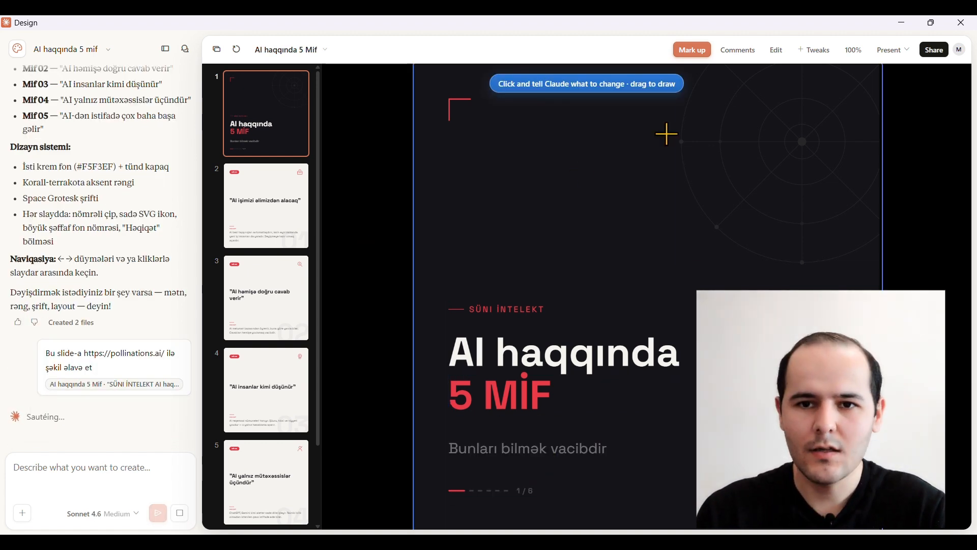
left_click(698, 50)
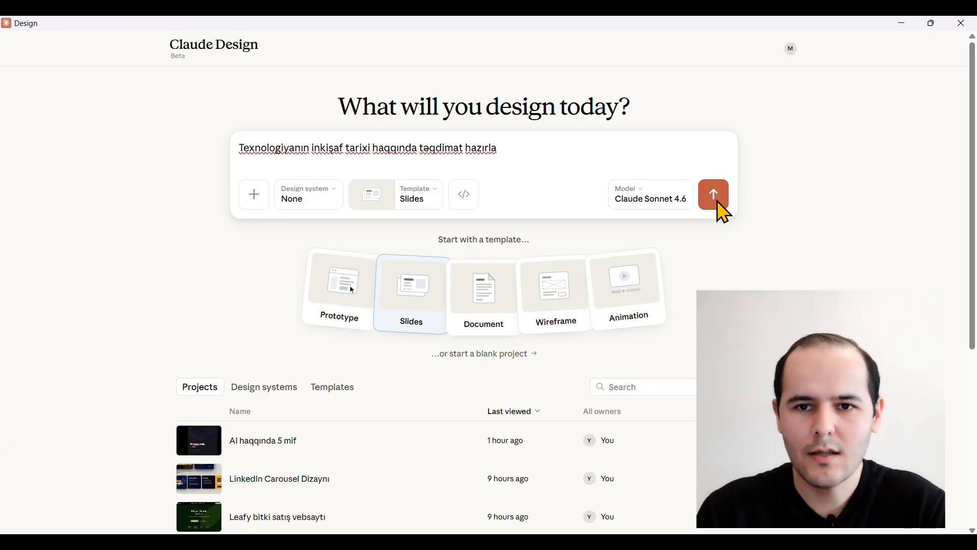
- Generate a slide deck from the prompt "Texnologiyanın inkişaf tarixi haqqında təqdimat hazırla", and look over its slides
left_click(719, 204)
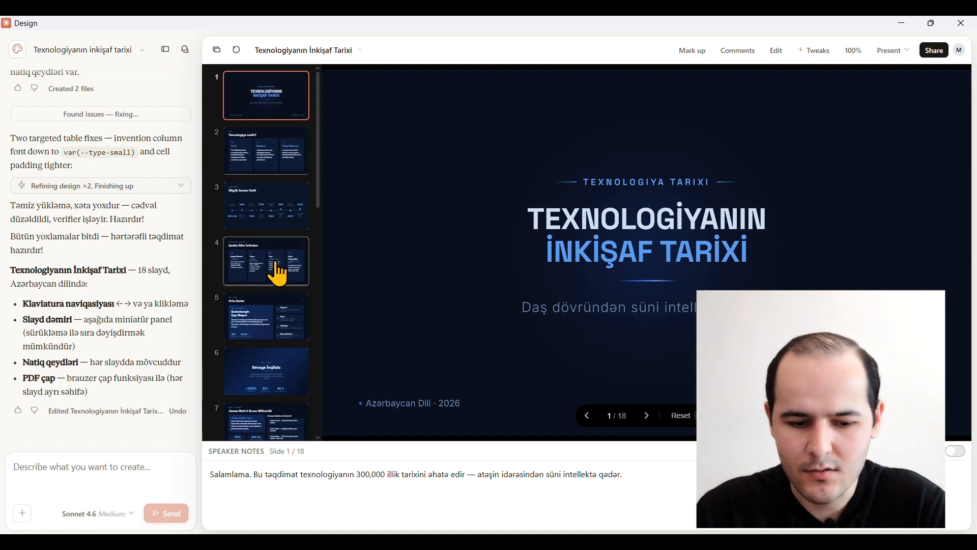
left_click(278, 374)
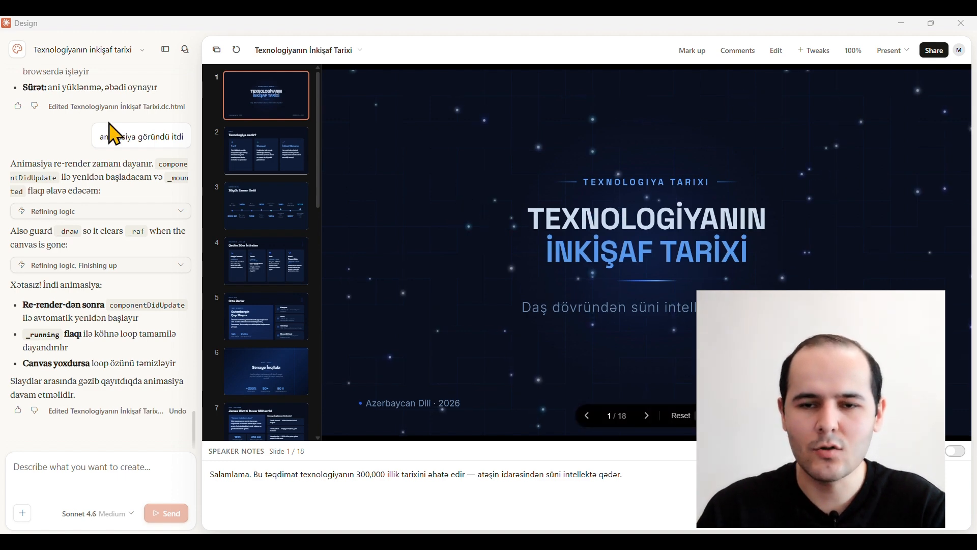
- Review the earlier chat messages about the background video and animation of the technology presentation's title slide
scroll(110, 125, "up", 8)
scroll(111, 127, "up", 3)
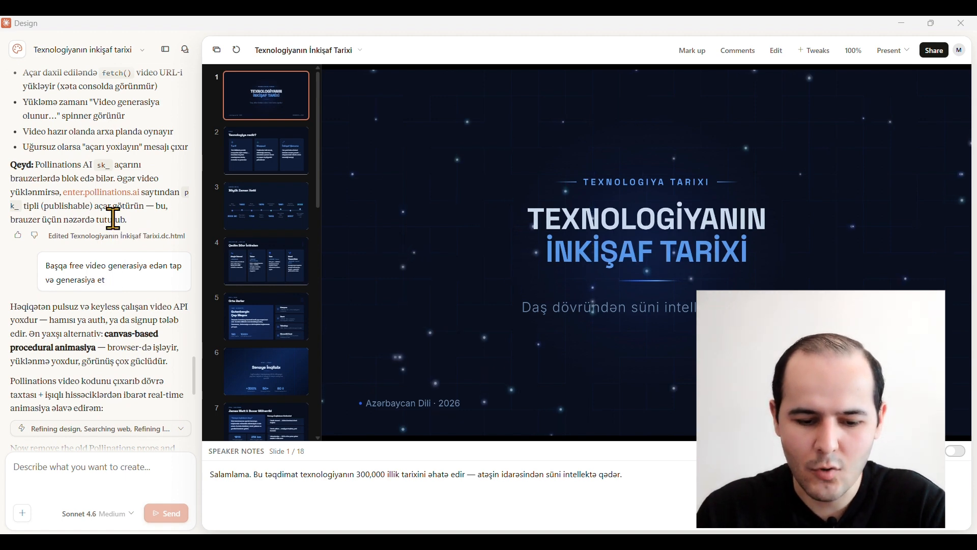
scroll(113, 219, "up", 9)
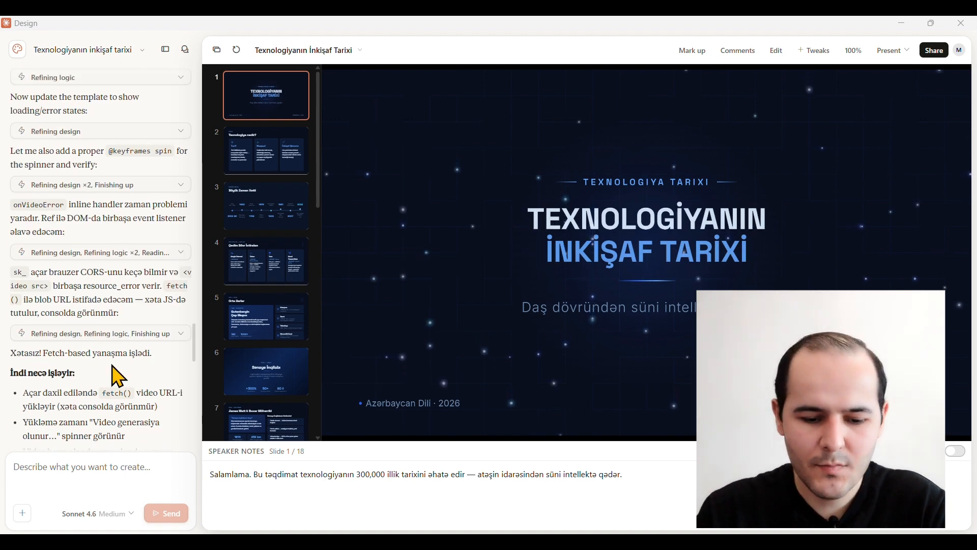
scroll(125, 351, "up", 5)
scroll(127, 351, "up", 2)
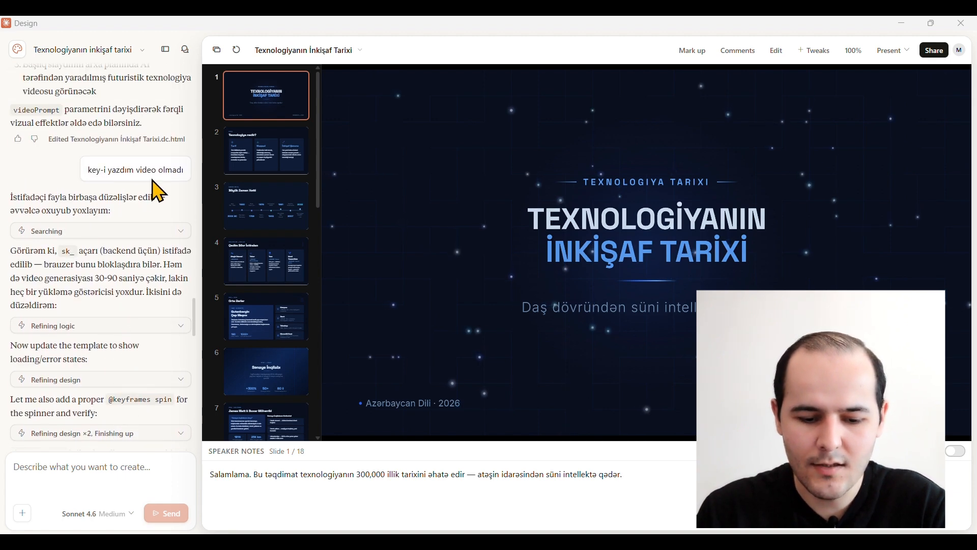
- Submit the answered questions for the fictional company's one-page report, and look over the generated document
scroll(158, 188, "down", 4)
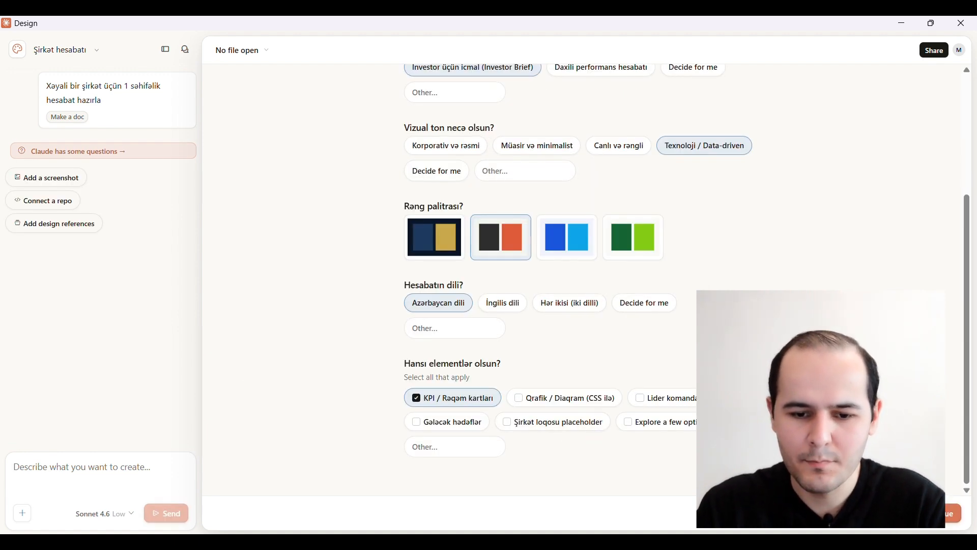
left_click(937, 523)
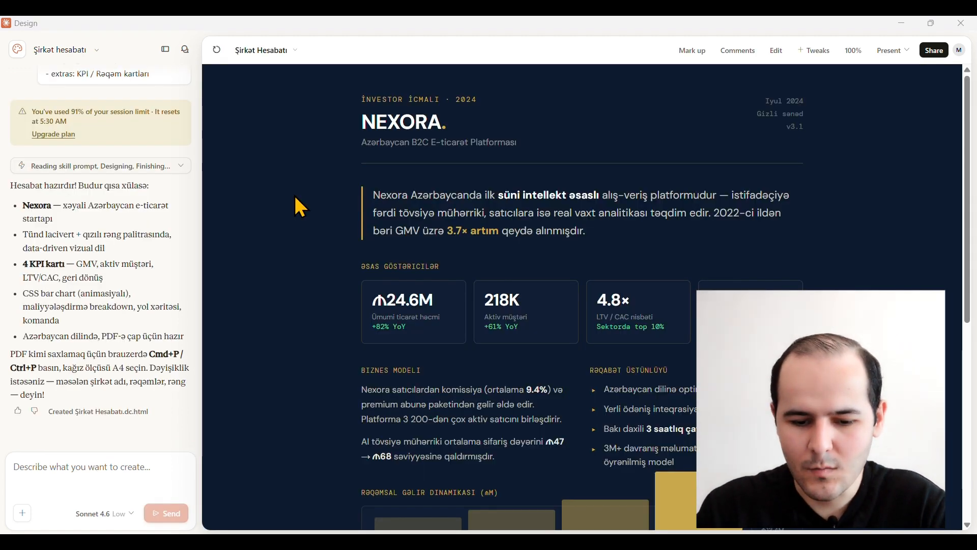
scroll(300, 206, "down", 3)
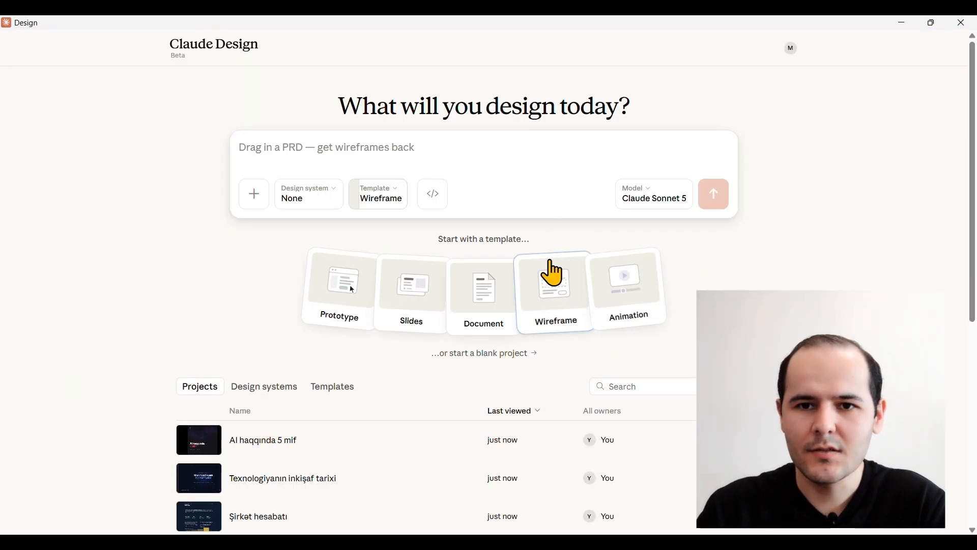
- Start a wireframe project without a design system from the prompt "Mazion adlı fashion brendim üçün wireframe hazırla"
left_click(551, 298)
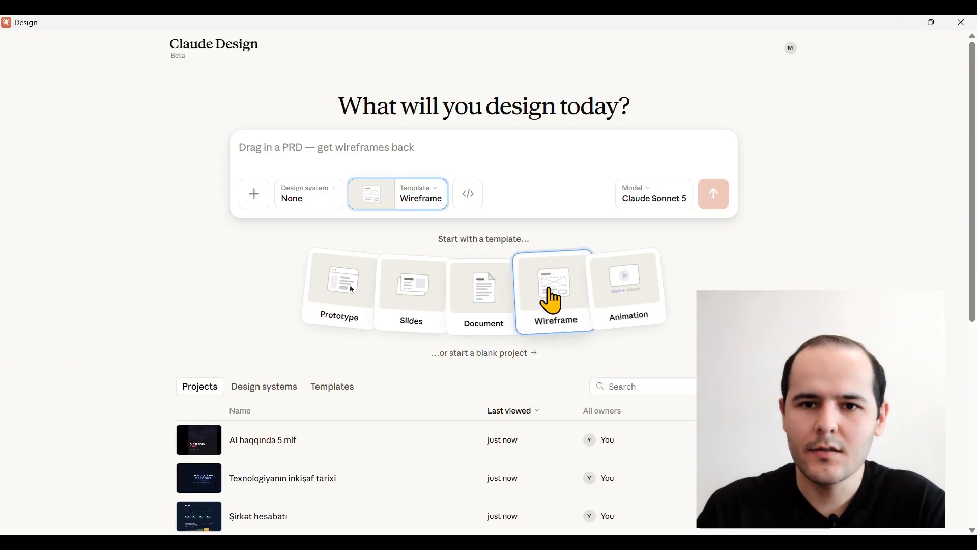
left_click(416, 154)
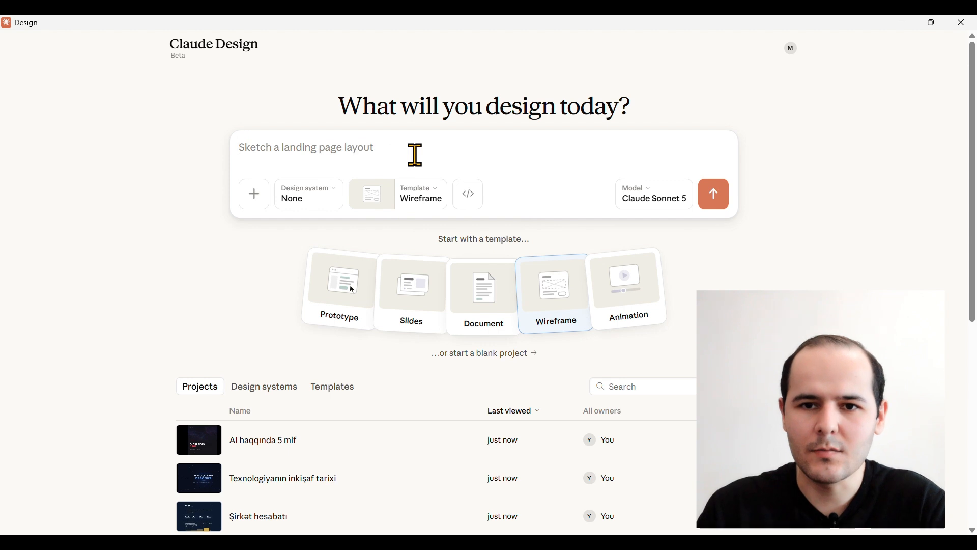
type("Mazion adlı fashion brendim üçün wireframe hazırla")
left_click(714, 194)
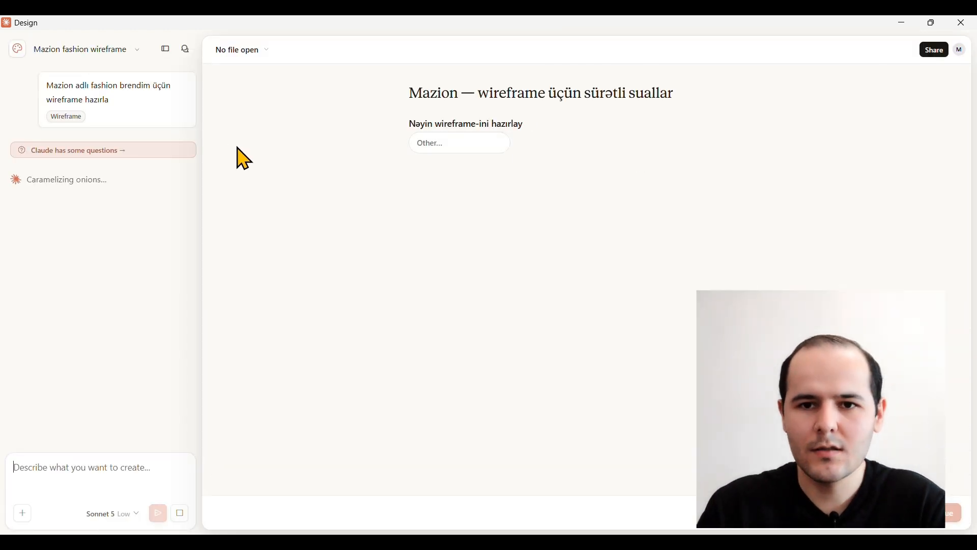
- Answer the Mazion questions with Onlayn mağaza (e-commerce sayt), the screens Ana səhifə and Məhsul kataloqu/listing, and the Cəsarətli & streetwear vibe
left_click(472, 160)
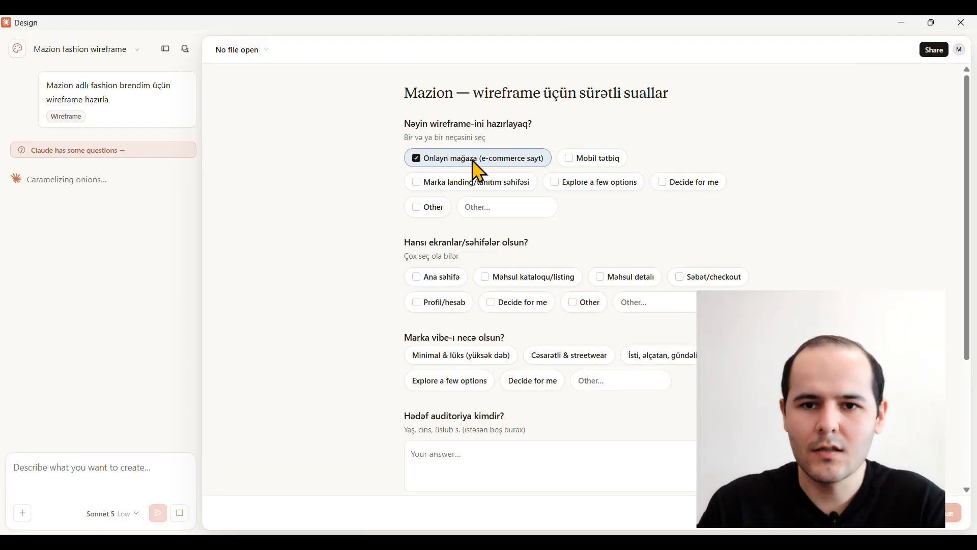
scroll(343, 218, "down", 1)
scroll(343, 217, "down", 1)
left_click(438, 223)
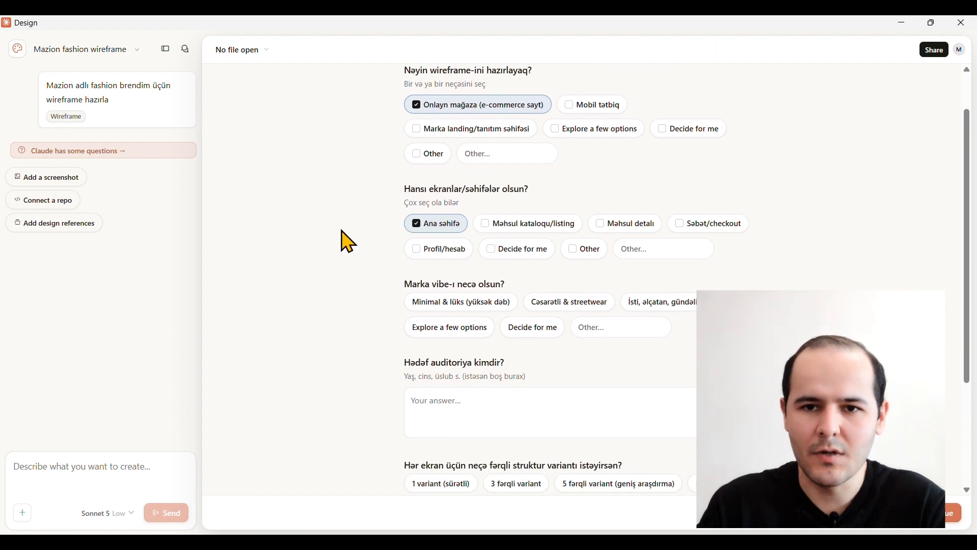
left_click(501, 228)
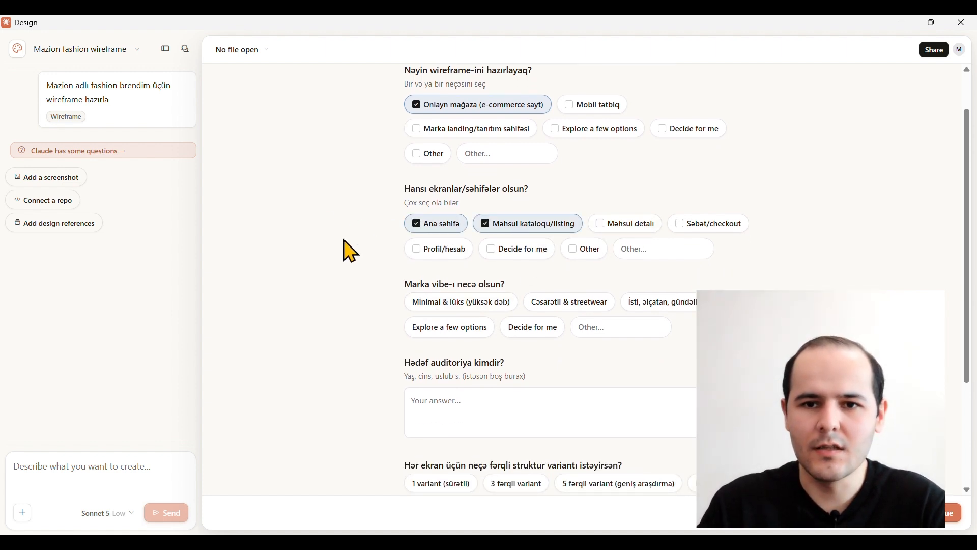
scroll(343, 302, "down", 1)
left_click(568, 242)
- Choose 1 variant (sürətli) with focus on Layout/informasiya iyerarxiyası, submit the answers, and look over the generated Mazion wireframe
scroll(349, 270, "down", 2)
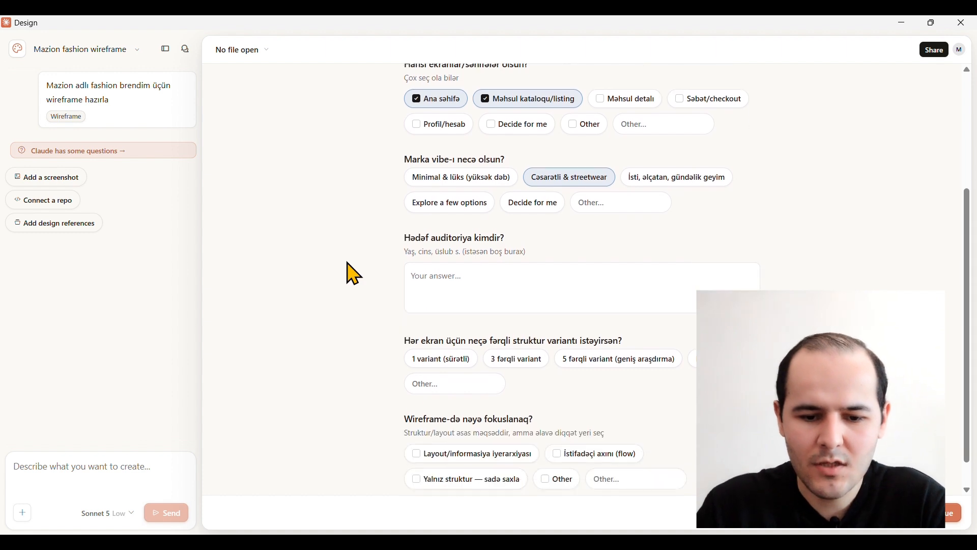
scroll(343, 327, "down", 1)
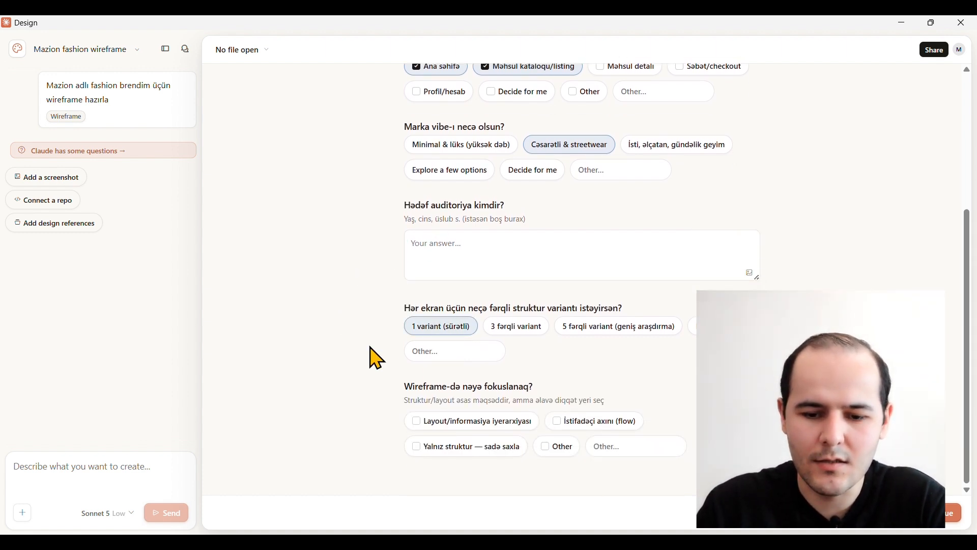
left_click(470, 421)
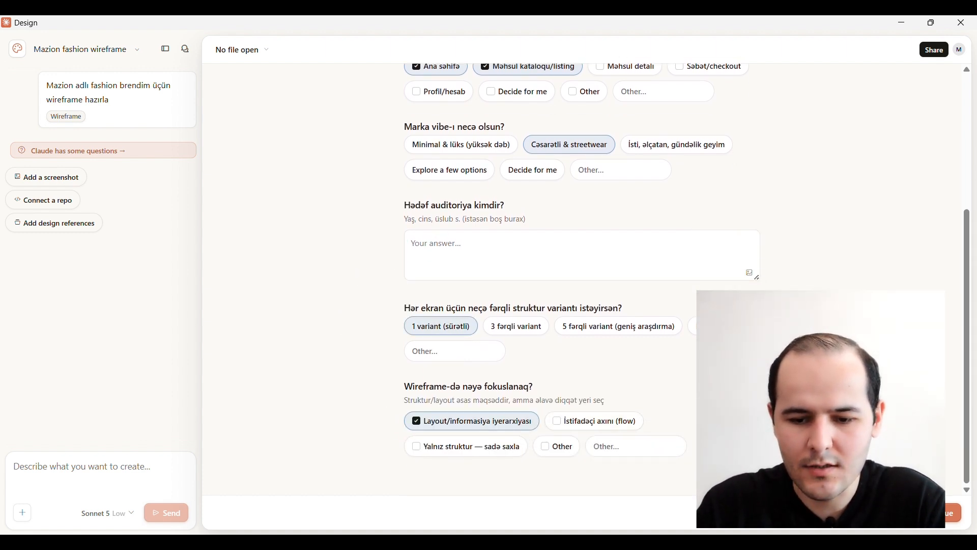
left_click(946, 514)
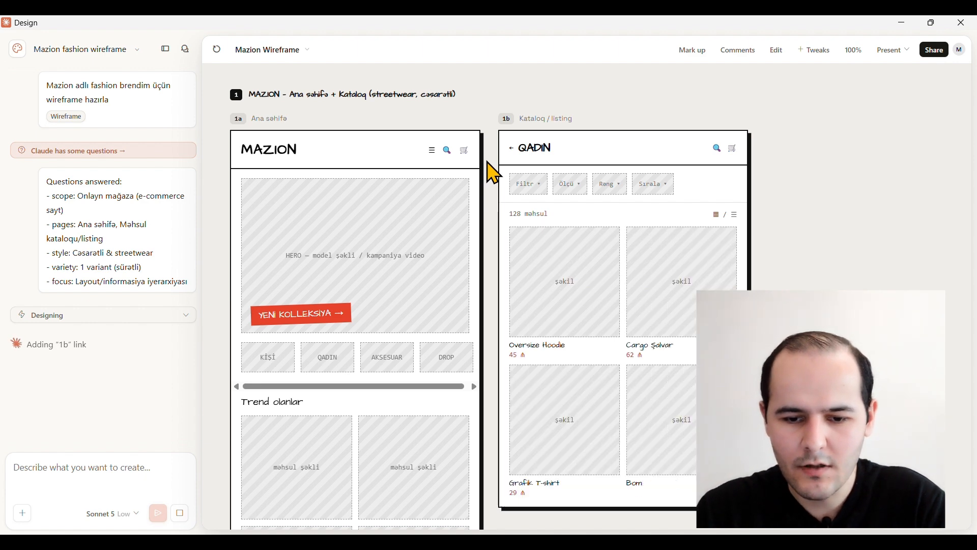
scroll(493, 173, "down", 6)
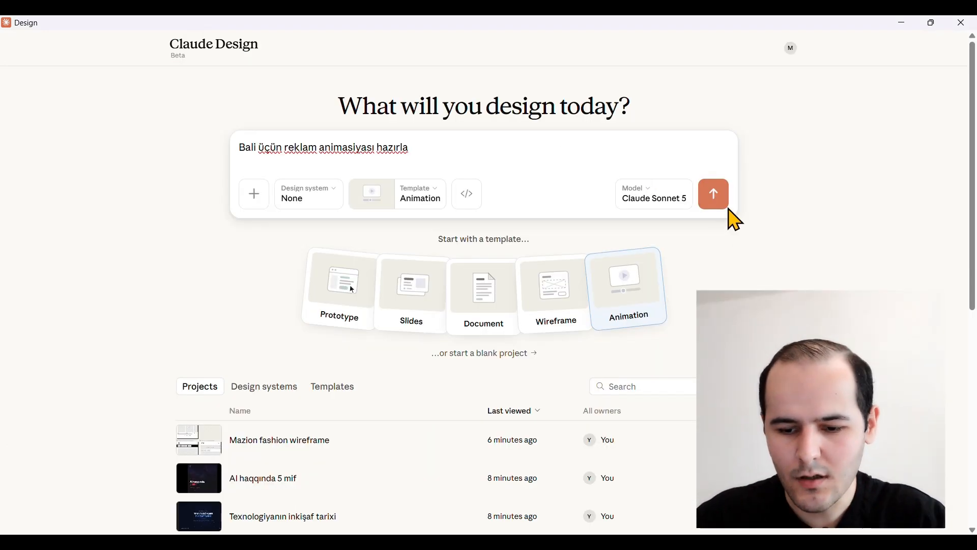
- Generate an animation without a design system from the prompt "Bali üçün reklam animasiyası hazırla"
left_click(715, 201)
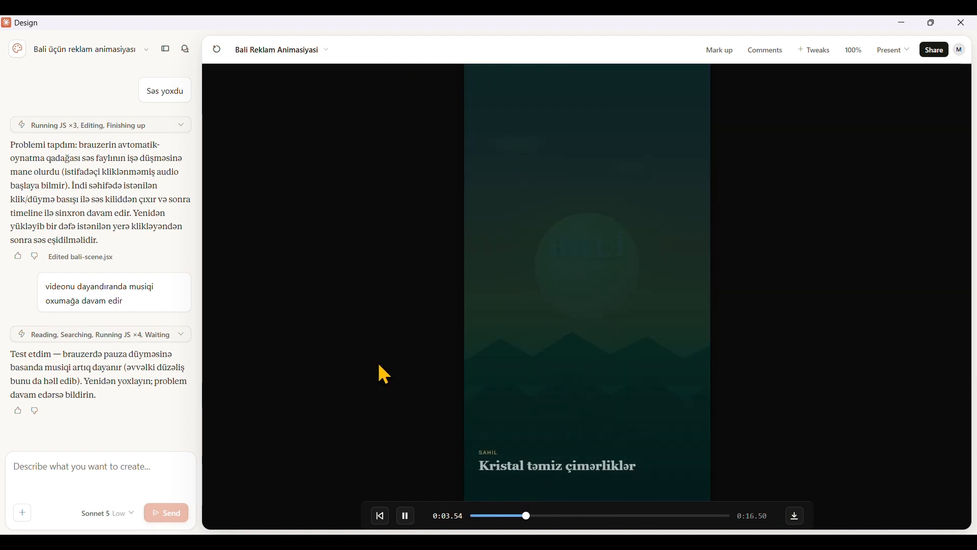
- Raise the system volume to 26 while the Bali advertising animation plays
key("XF86AudioLowerVolume")
key("XF86AudioRaiseVolume")
key("XF86AudioRaiseVolume")
key("XF86AudioRaiseVolume")
key("XF86AudioRaiseVolume")
key("XF86AudioRaiseVolume")
key("XF86AudioRaiseVolume")
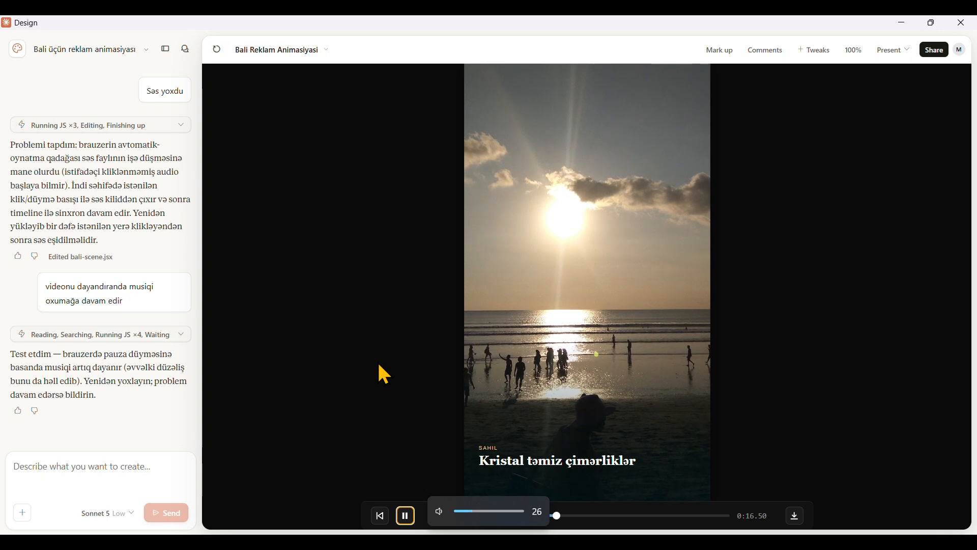